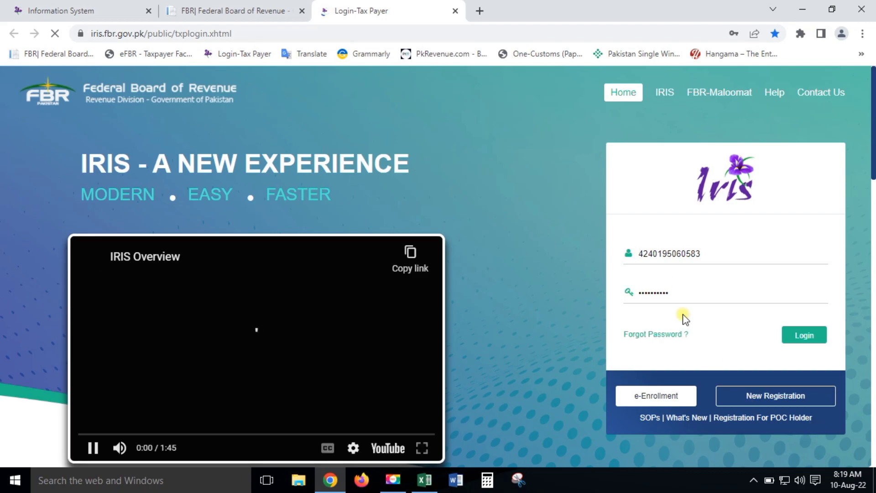
# Step: Log in to the taxpayer account and close the leftover browser tabs
pyautogui.click(804, 339)
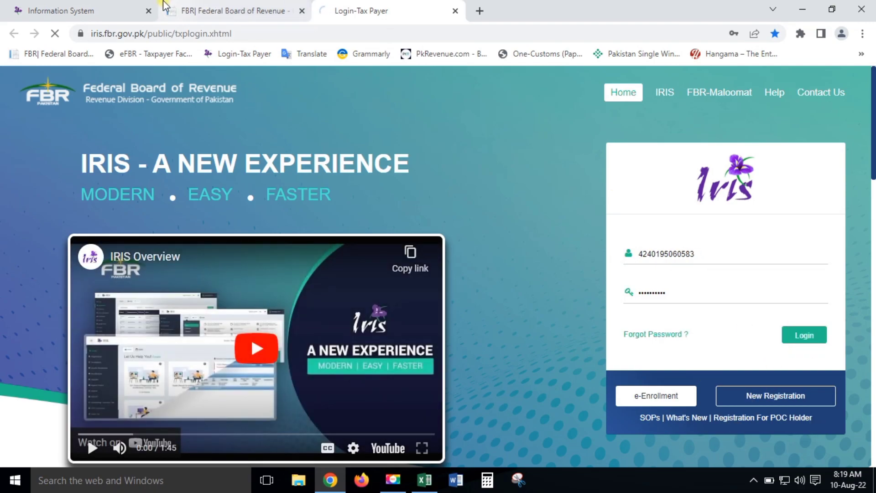
pyautogui.click(149, 11)
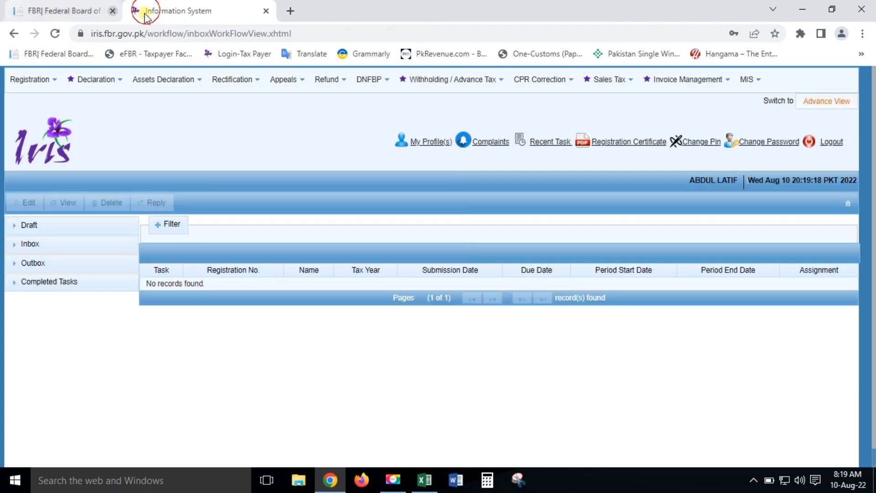
pyautogui.click(148, 11)
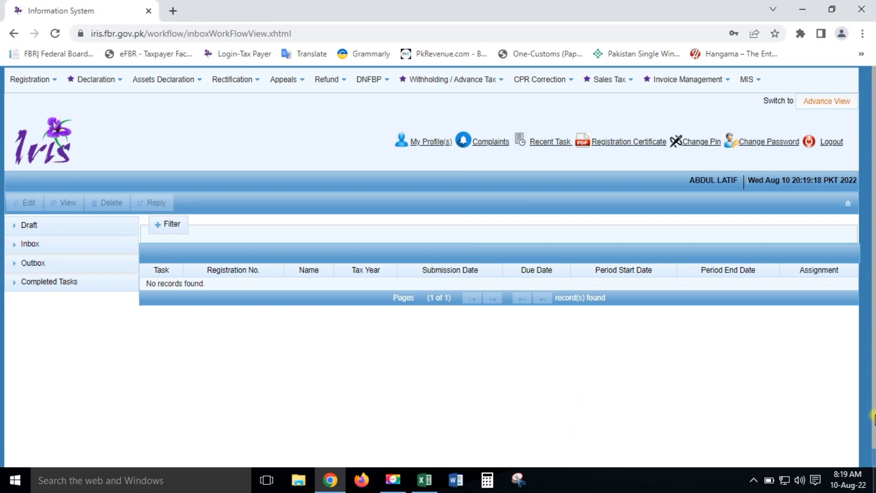
# Step: Start a new Normal Return (Ind/AOP/COY) from the Declaration return types
pyautogui.click(806, 453)
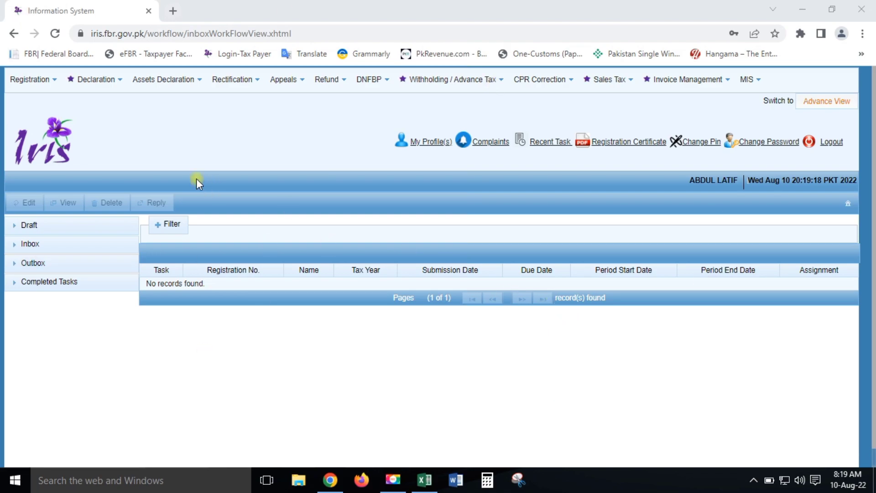
pyautogui.click(91, 82)
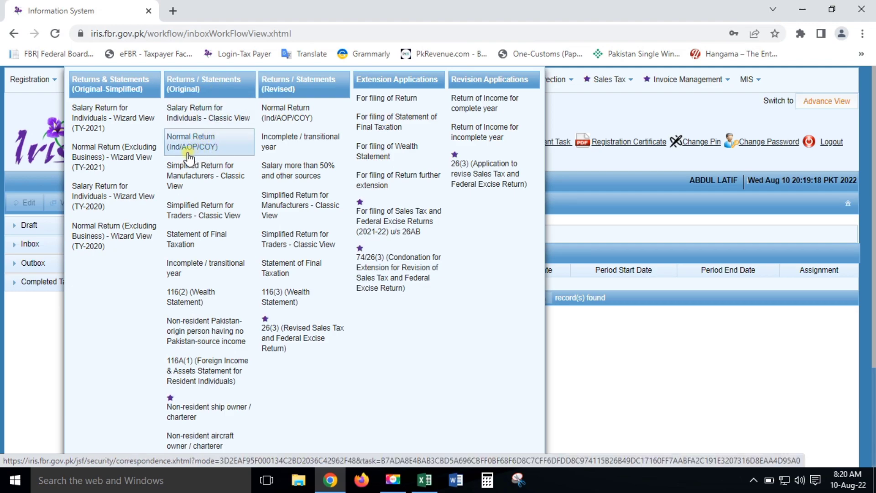
pyautogui.click(206, 148)
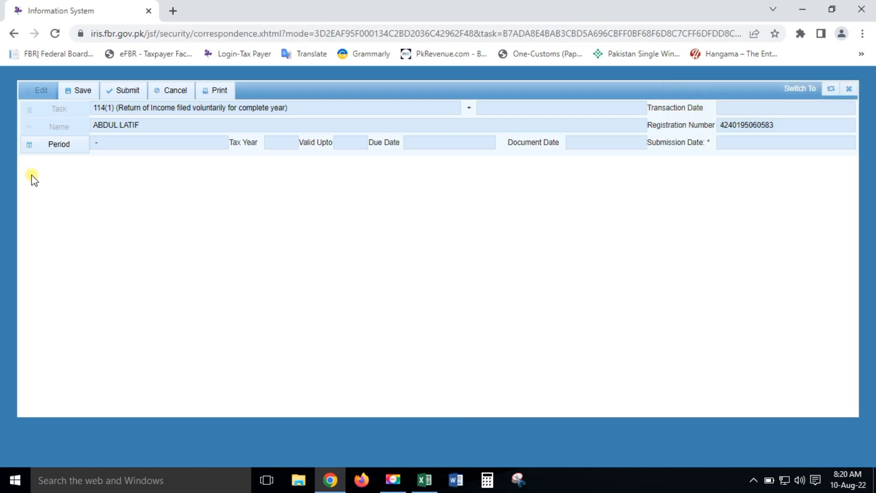
# Step: Search tax year 2022 and select the 01-Jul-2021 – 30-Jun-2022 period
pyautogui.click(55, 152)
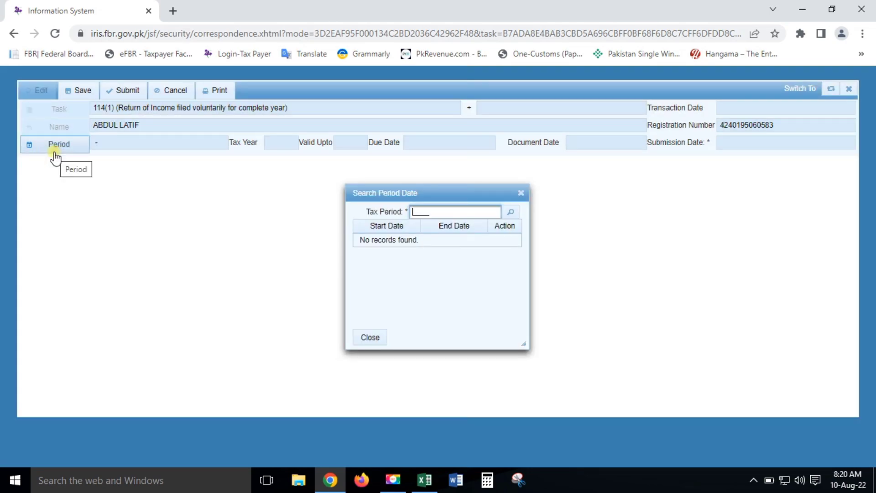
pyautogui.write('2022')
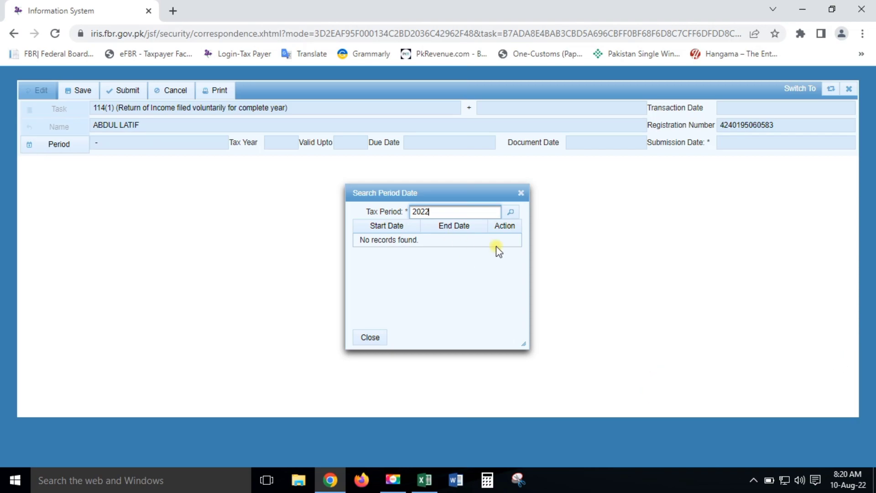
pyautogui.click(510, 212)
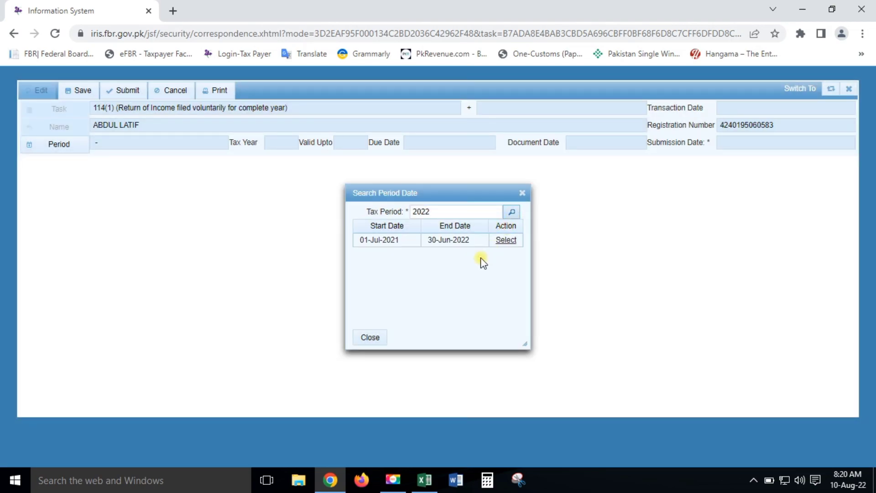
pyautogui.click(507, 241)
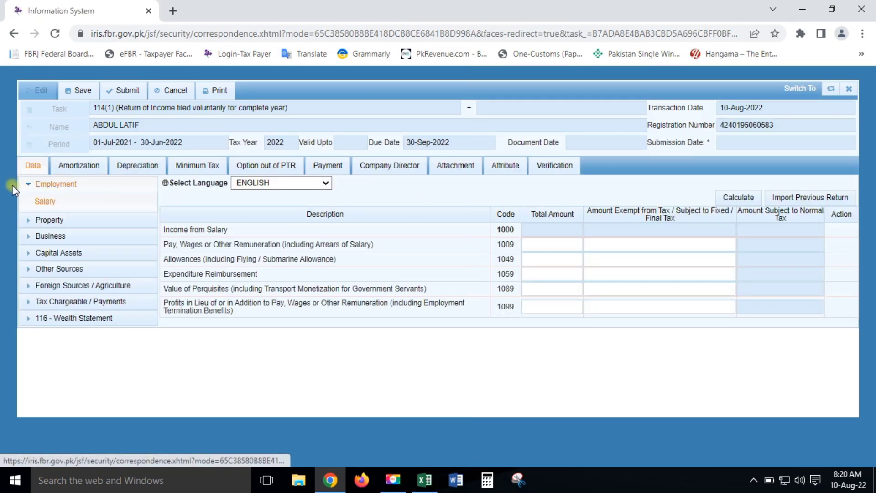
# Step: Collapse Employment and open Property > Receipts / Deductions, selecting the Rent Received amount cell
pyautogui.click(27, 184)
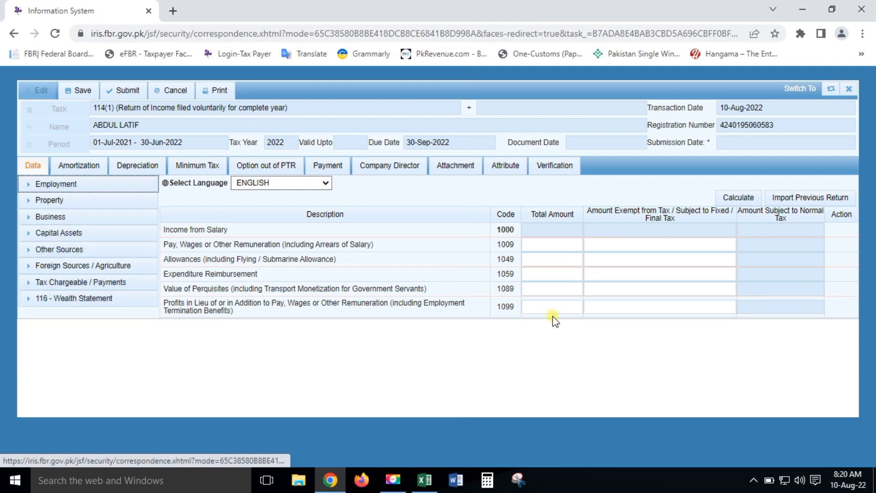
pyautogui.click(621, 312)
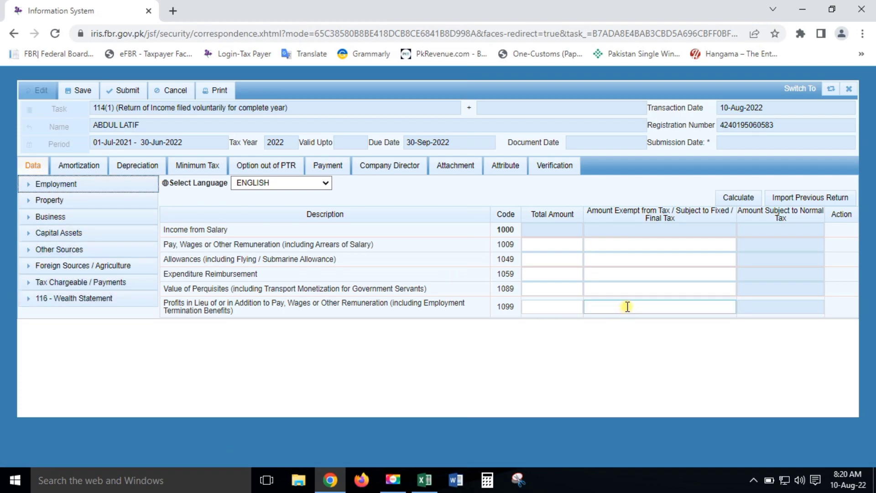
pyautogui.click(59, 201)
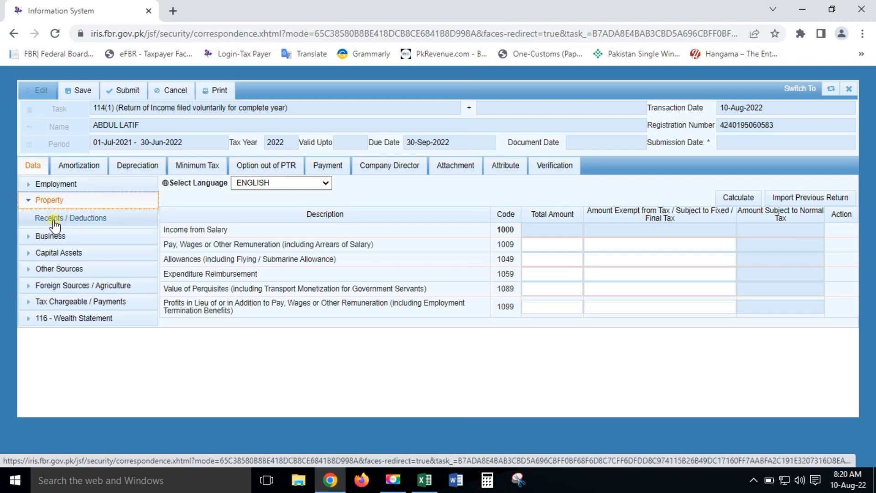
pyautogui.click(68, 219)
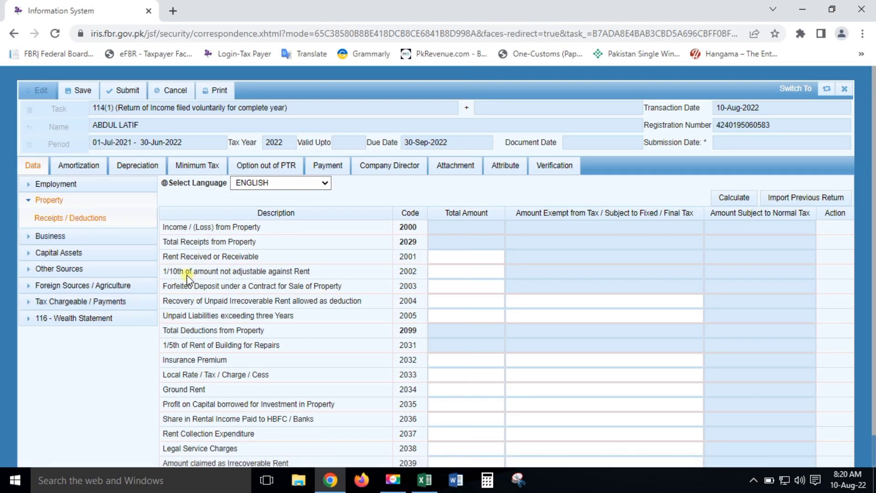
pyautogui.moveTo(169, 227); pyautogui.dragTo(257, 227)
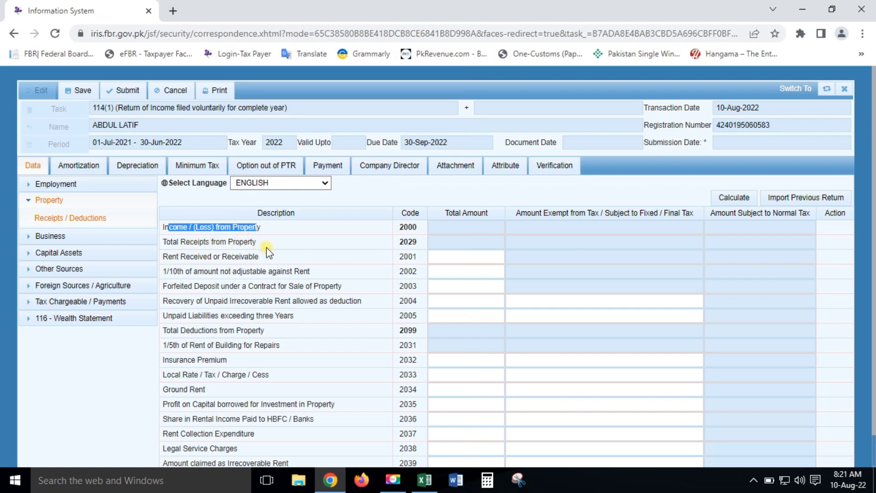
pyautogui.moveTo(163, 256); pyautogui.dragTo(276, 259)
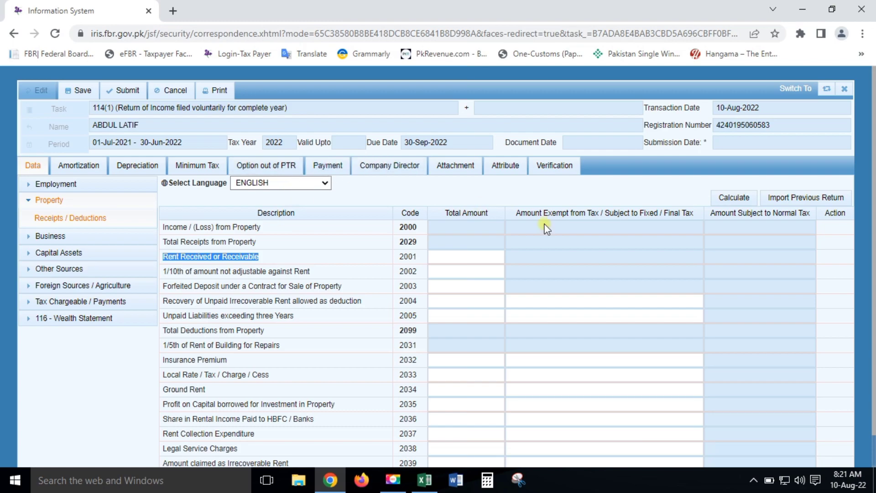
pyautogui.click(443, 259)
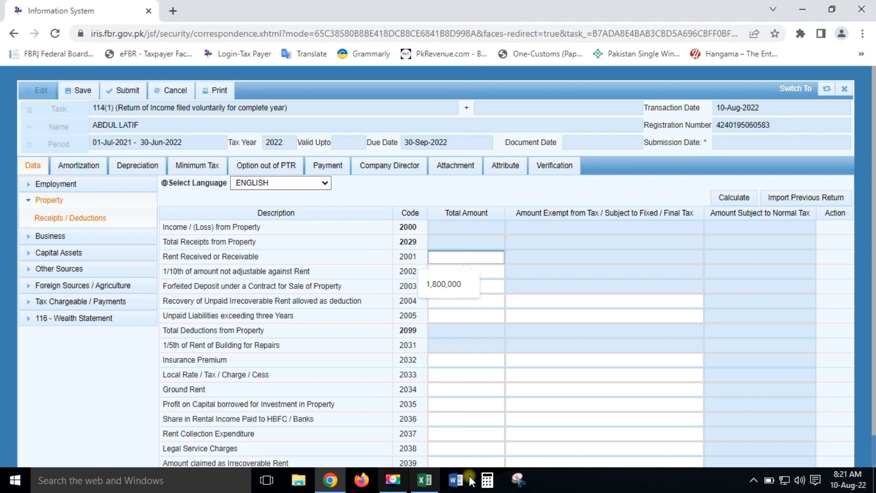
# Step: Work out yearly rent in the calculator: 150,000 × 12 = 1,800,000
pyautogui.click(495, 484)
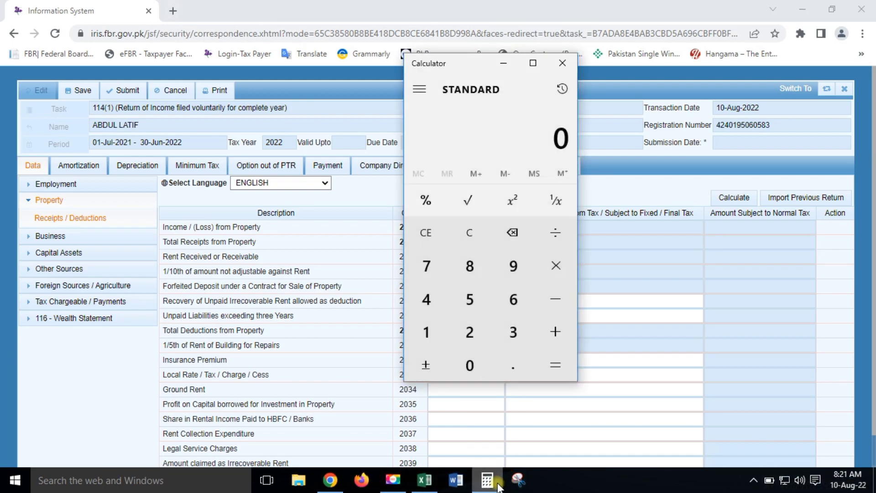
pyautogui.press('1')
pyautogui.press('5')
pyautogui.press('0')
pyautogui.press('0')
pyautogui.press('0')
pyautogui.press('0')
pyautogui.press('*')
pyautogui.press('1')
pyautogui.press('2')
pyautogui.press('Return')
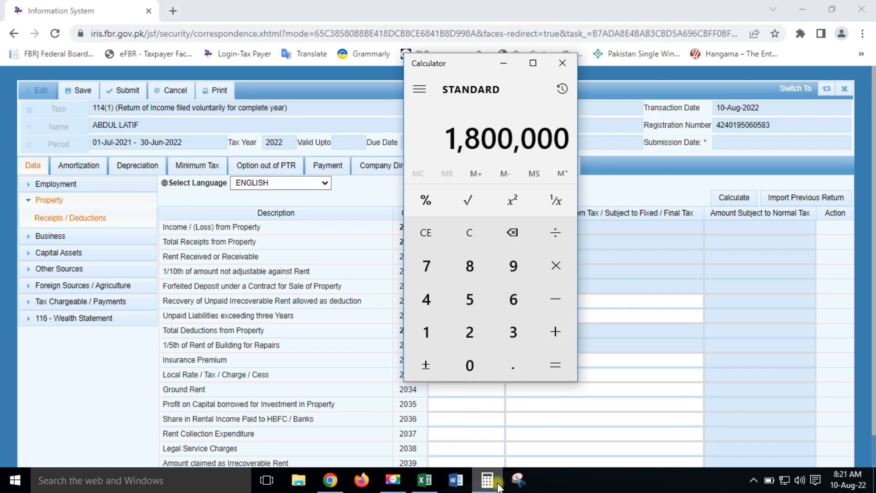
pyautogui.click(505, 63)
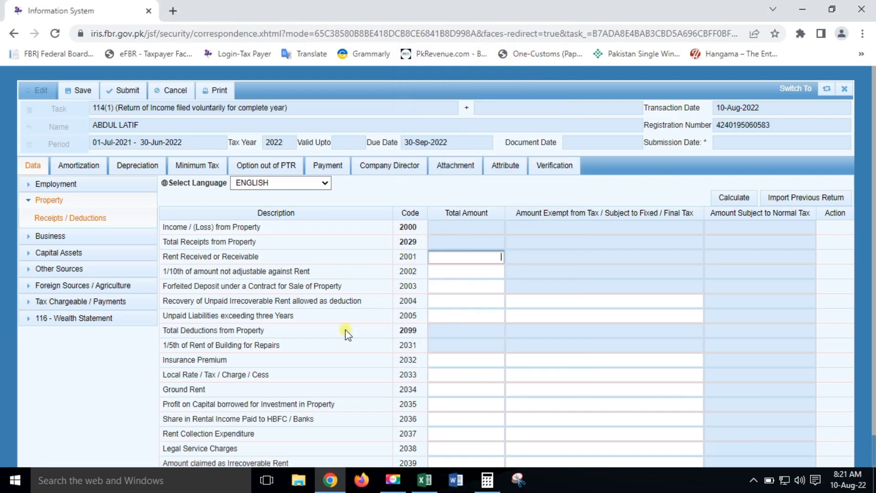
# Step: Enter 1,800,000 as Rent Received (2001) and calculate the property income totals
pyautogui.write('1')
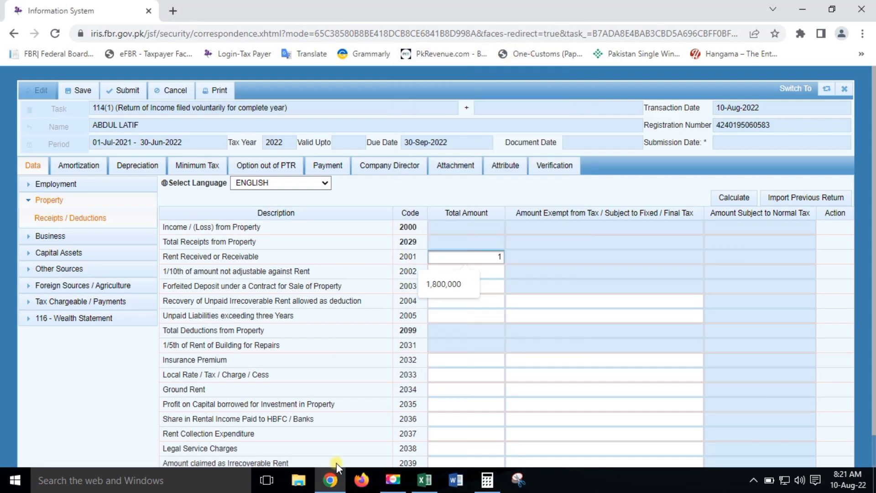
pyautogui.press('Down')
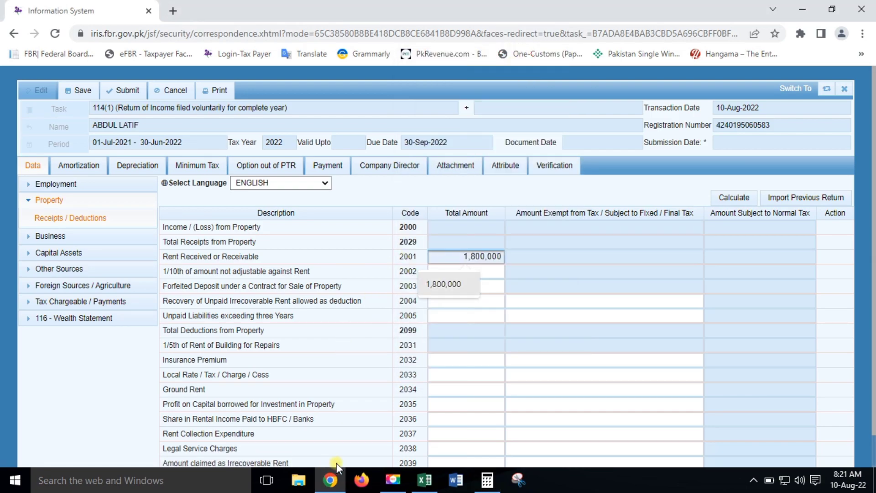
pyautogui.press('Return')
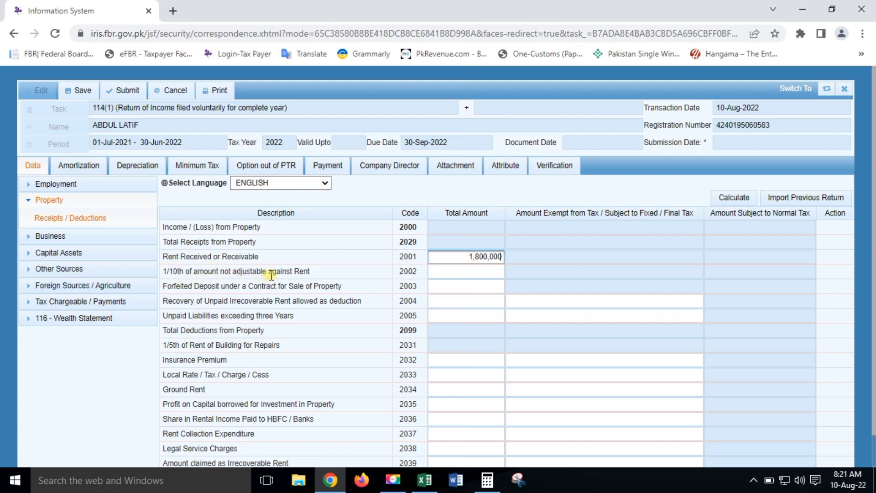
pyautogui.click(322, 269)
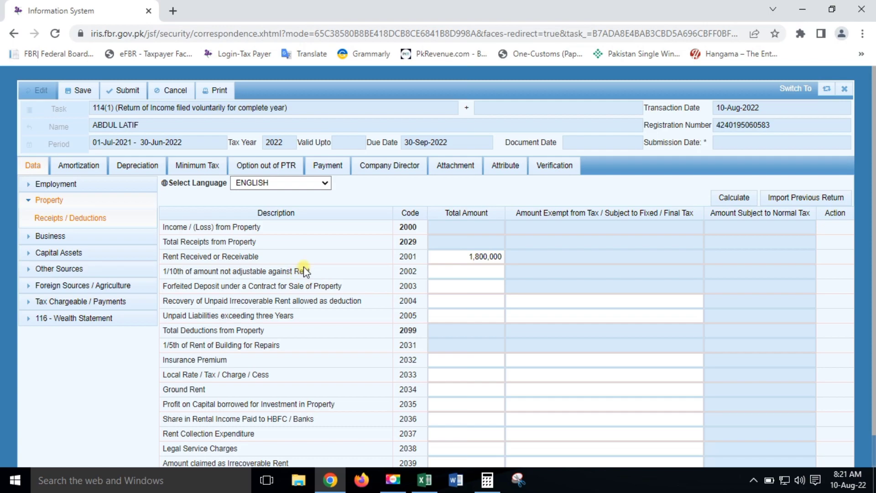
pyautogui.click(450, 270)
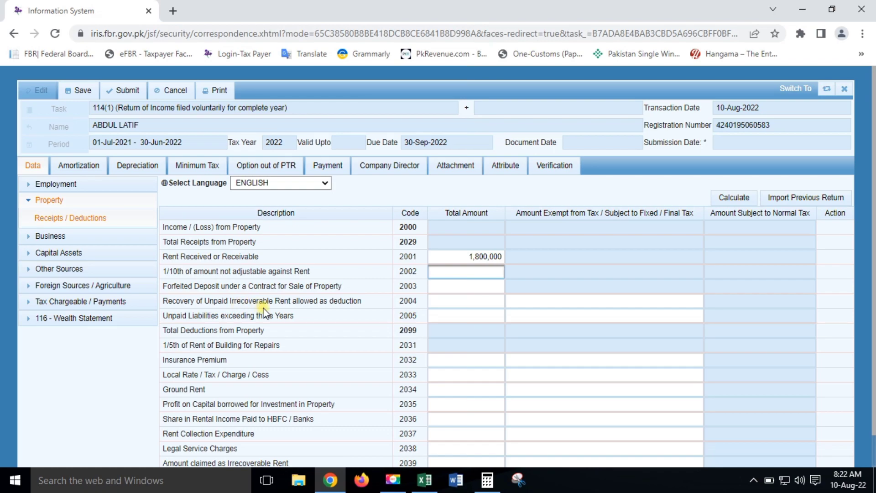
pyautogui.click(458, 301)
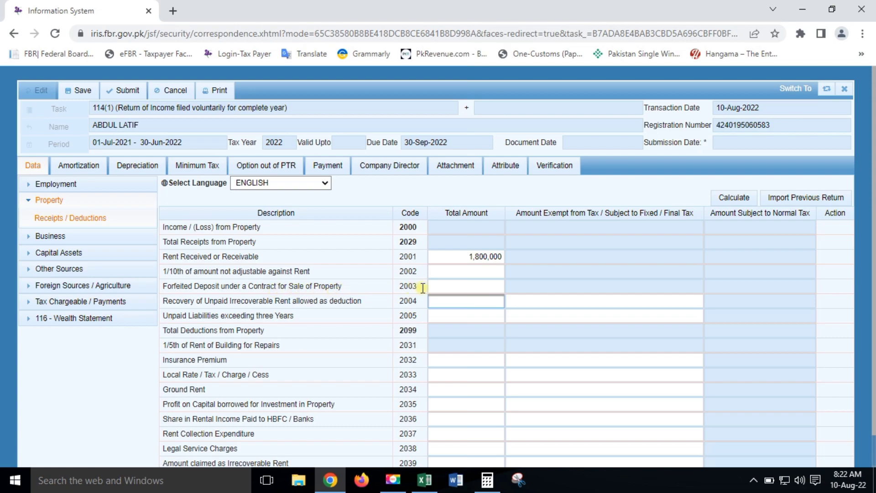
pyautogui.click(465, 285)
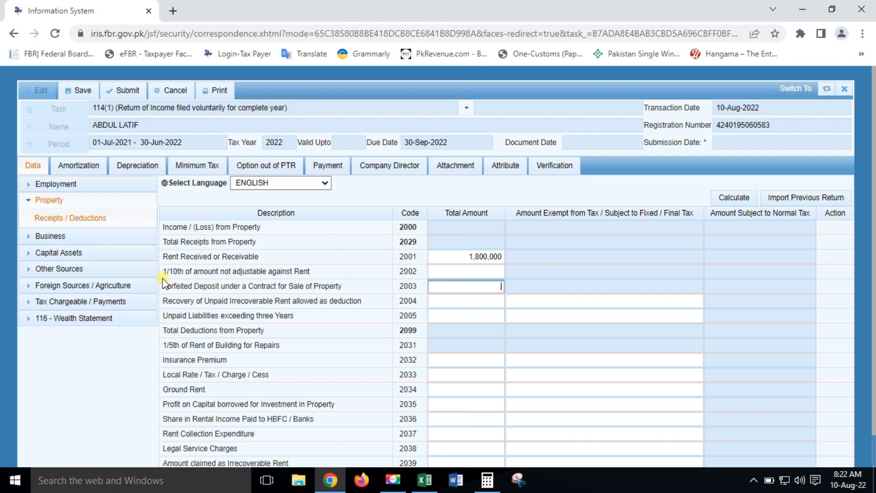
pyautogui.click(477, 273)
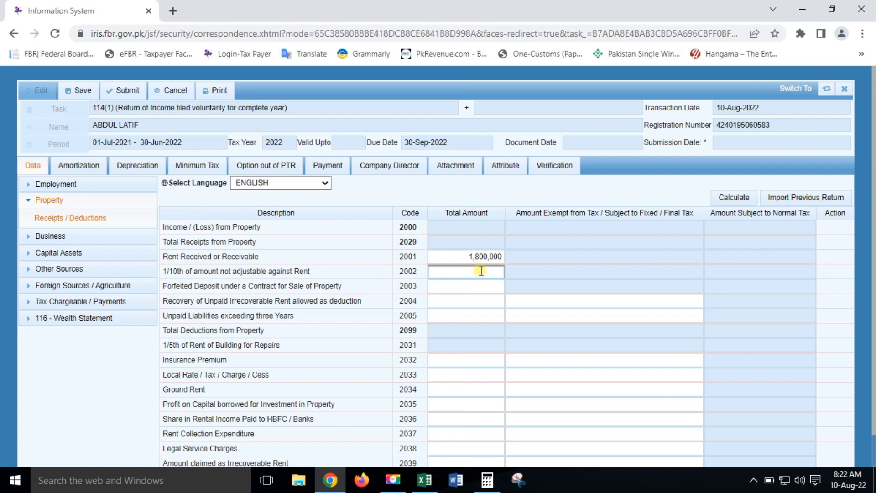
pyautogui.scroll(-1, 481, 271)
pyautogui.click(726, 165)
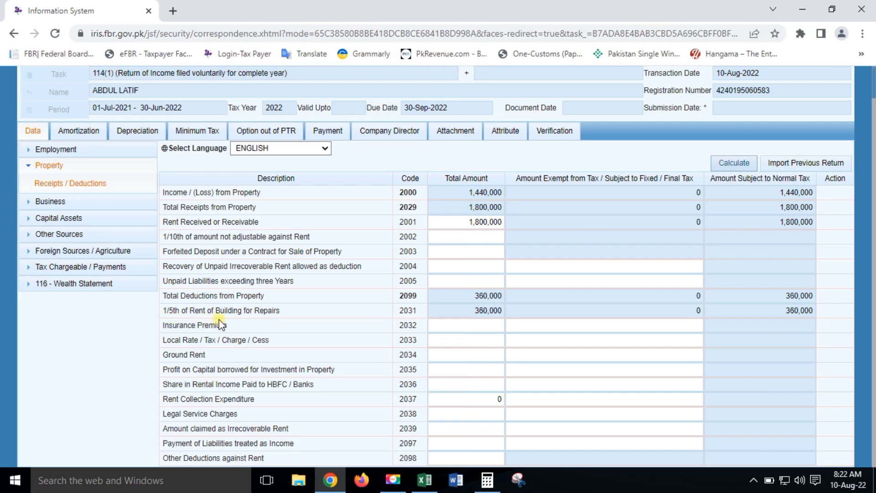
pyautogui.click(460, 315)
pyautogui.moveTo(468, 199); pyautogui.dragTo(511, 197)
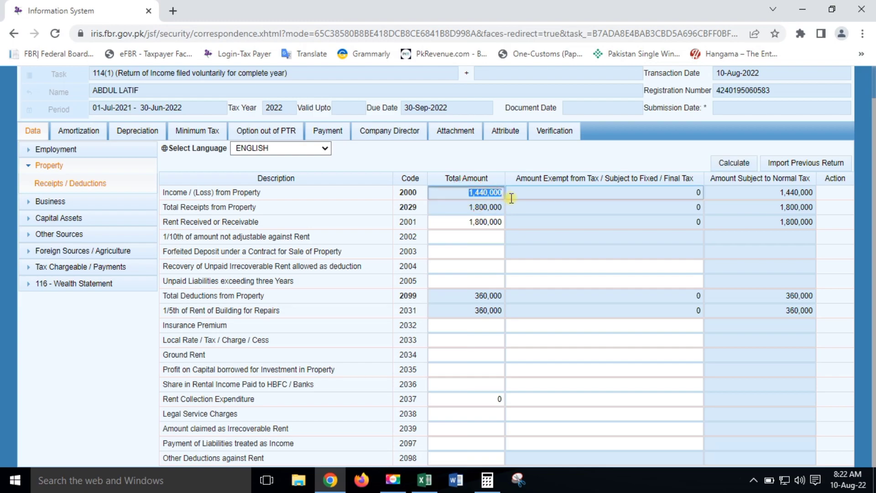
pyautogui.click(489, 488)
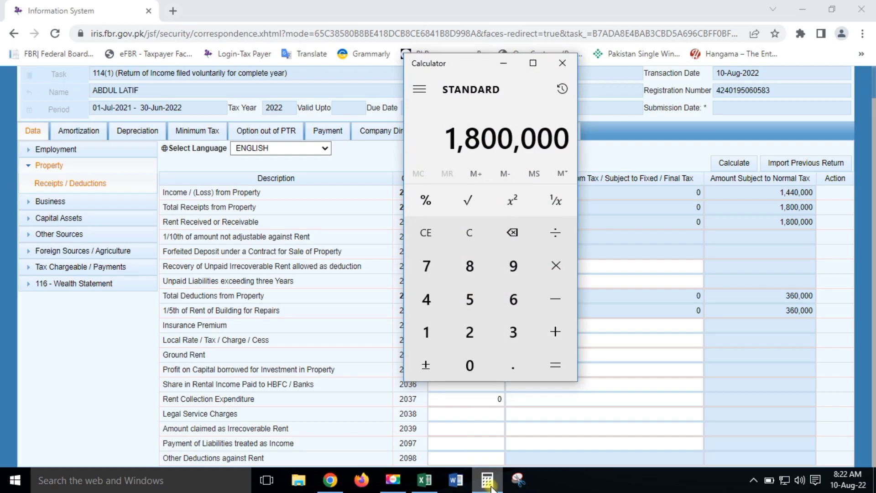
pyautogui.press('Escape')
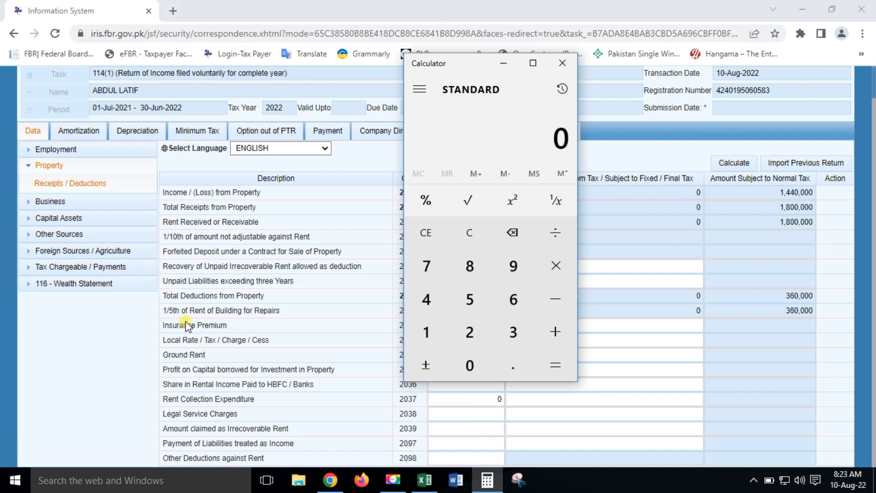
pyautogui.moveTo(459, 68); pyautogui.dragTo(180, 83)
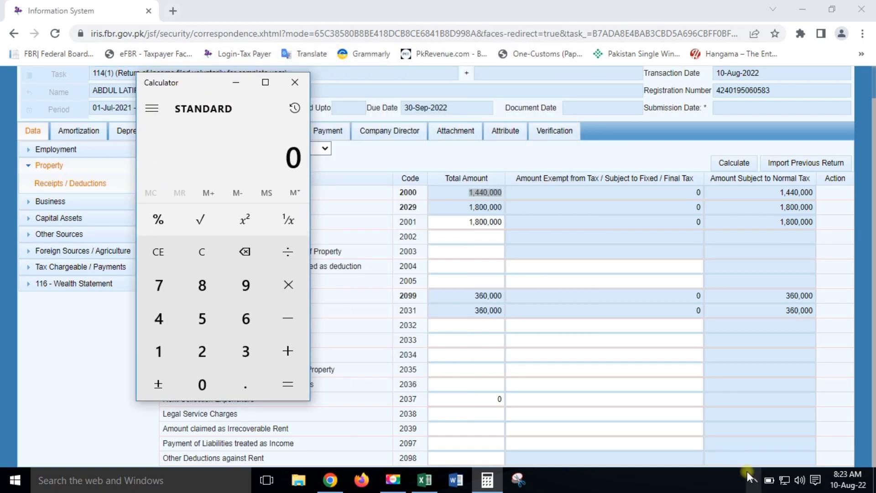
pyautogui.write('1,800,000')
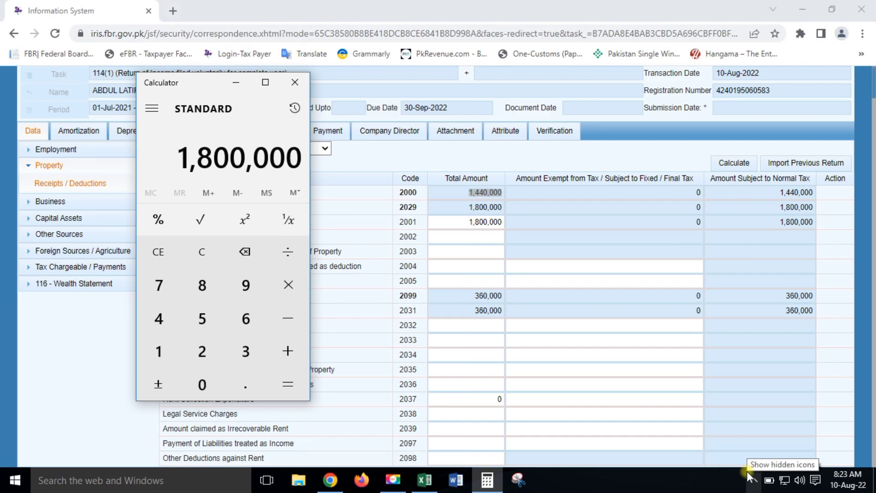
pyautogui.press('/')
pyautogui.write('5')
pyautogui.press('Return')
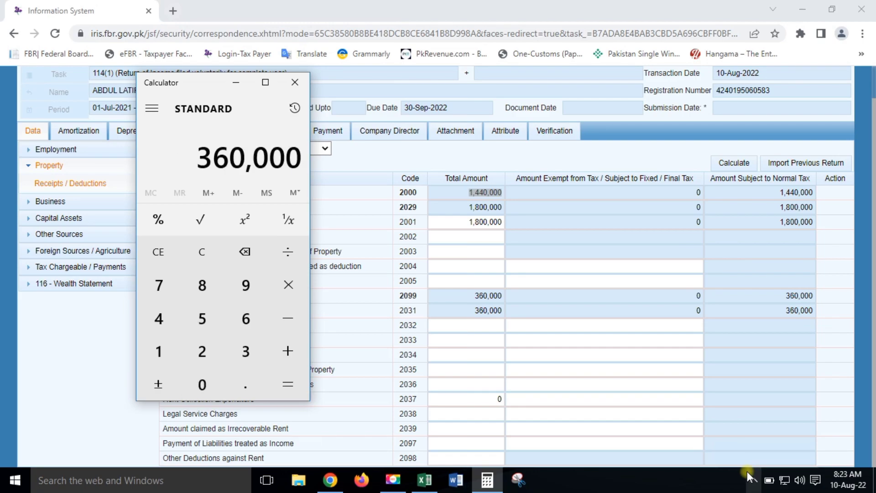
pyautogui.press('Escape')
pyautogui.write('1800000')
pyautogui.write('*20/100')
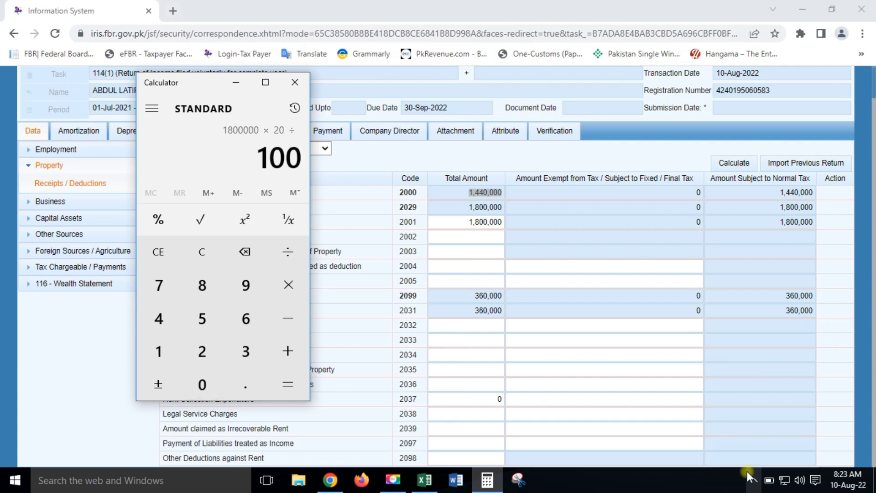
pyautogui.press('Return')
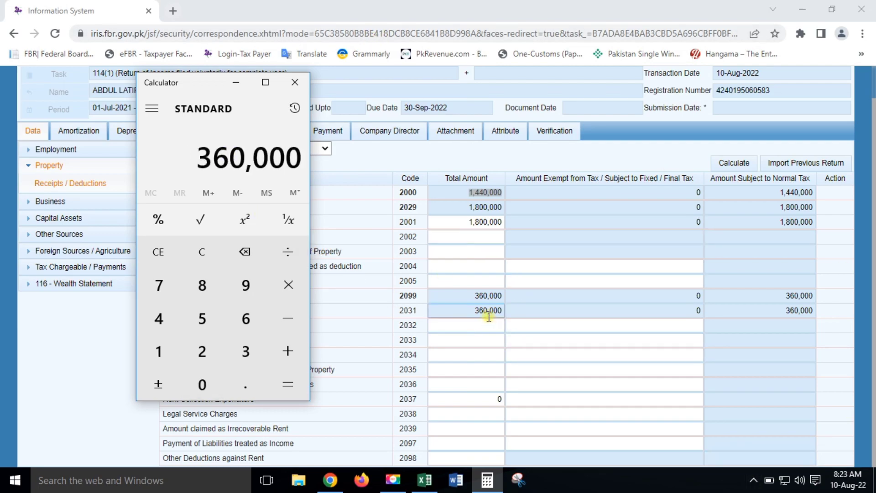
pyautogui.click(305, 82)
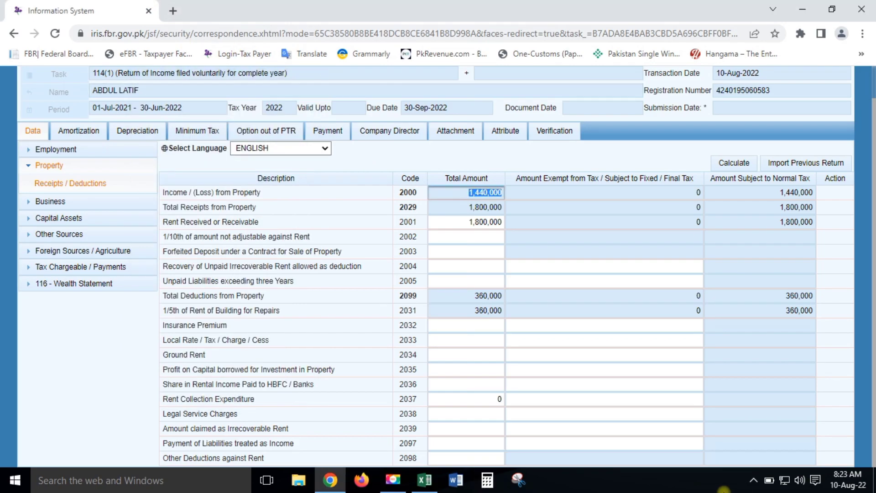
pyautogui.click(506, 222)
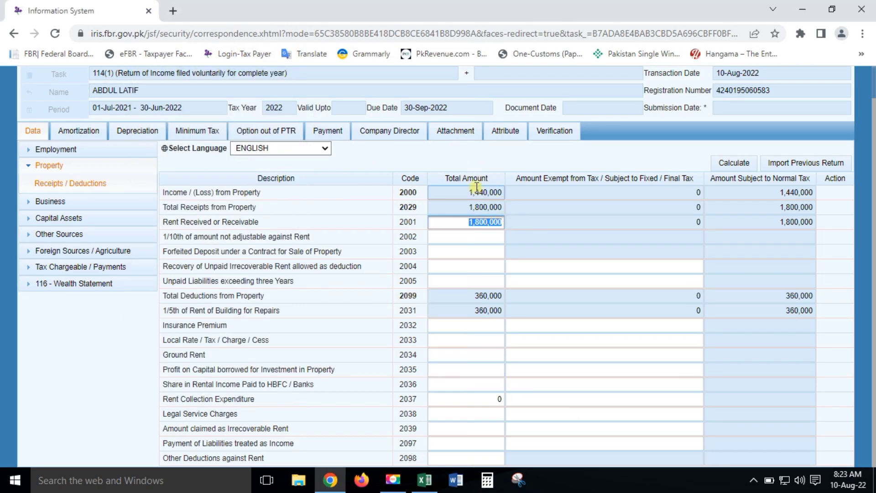
pyautogui.click(472, 192)
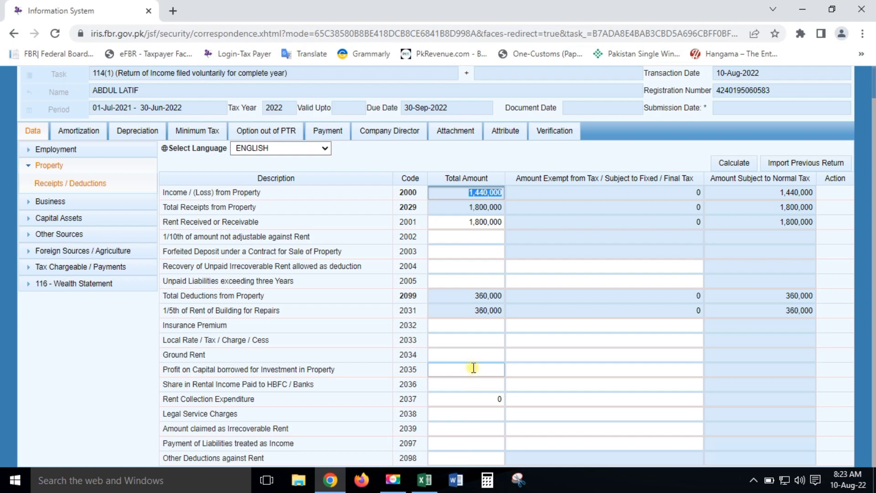
pyautogui.click(484, 427)
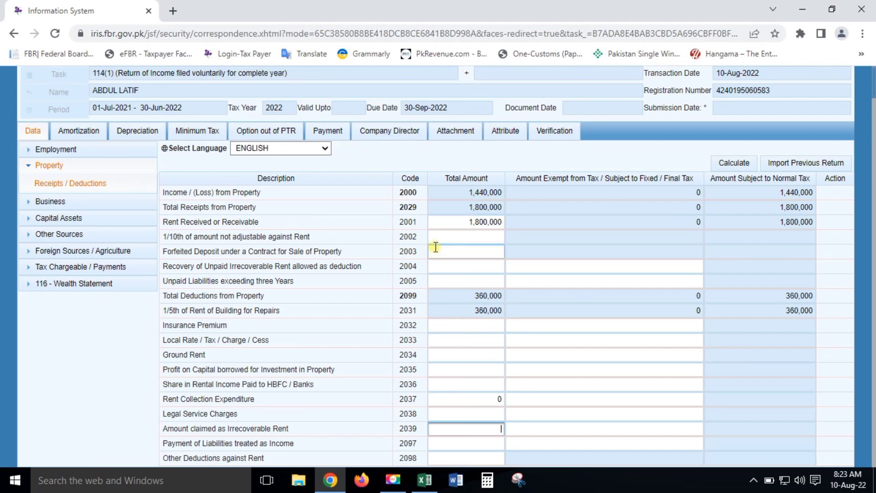
pyautogui.moveTo(455, 218); pyautogui.dragTo(514, 218)
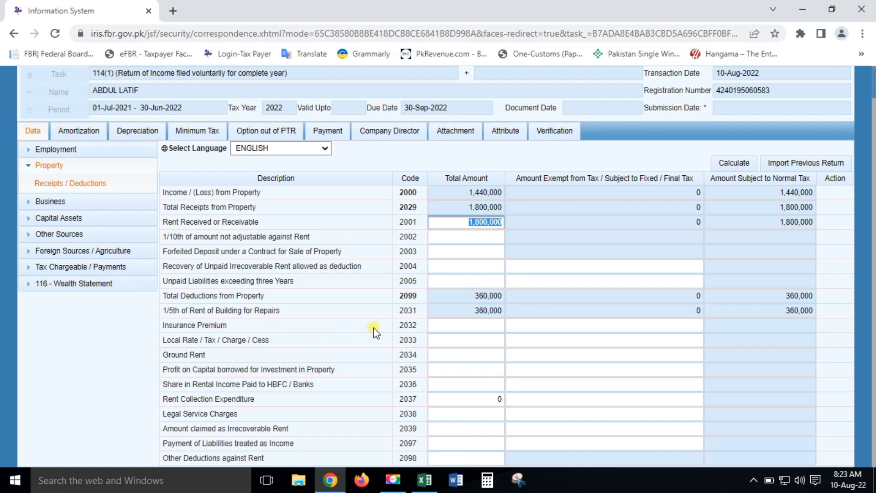
pyautogui.moveTo(452, 313); pyautogui.dragTo(555, 313)
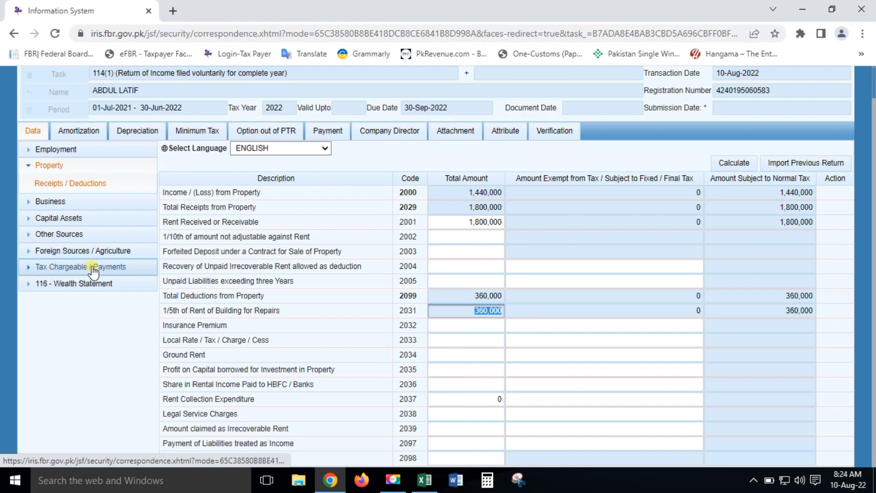
# Step: Open Computations under Tax Chargeable / Payments and review 1,440,000 taxable income and 106,000 tax chargeable
pyautogui.click(30, 166)
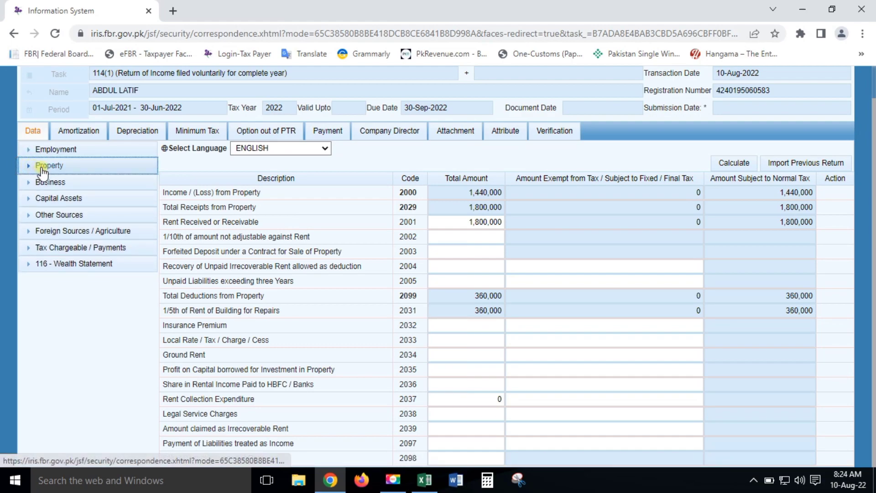
pyautogui.click(53, 251)
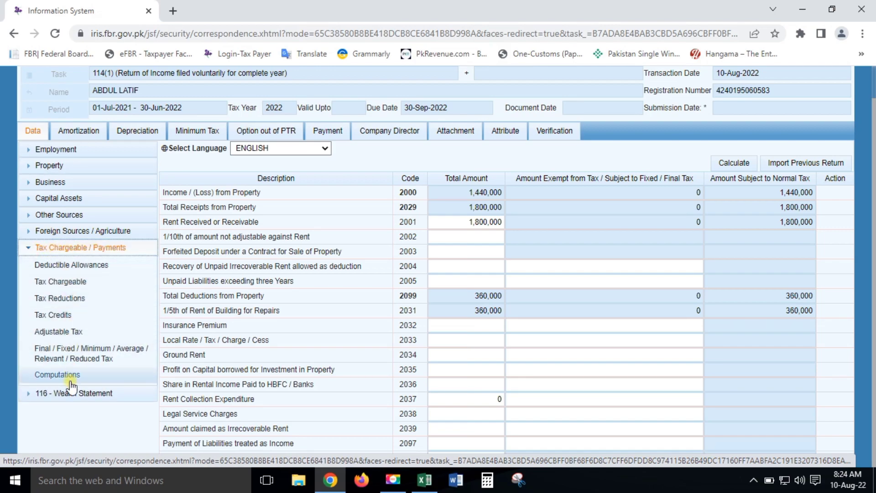
pyautogui.click(57, 376)
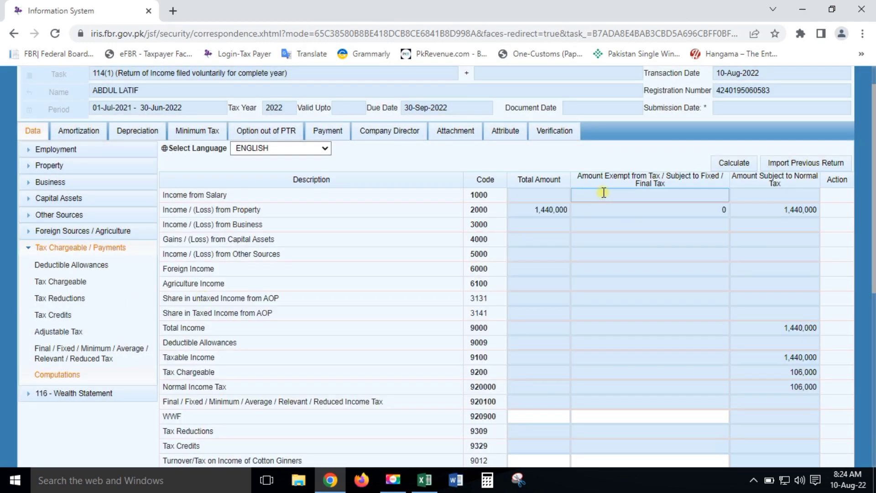
pyautogui.scroll(-2, 657, 224)
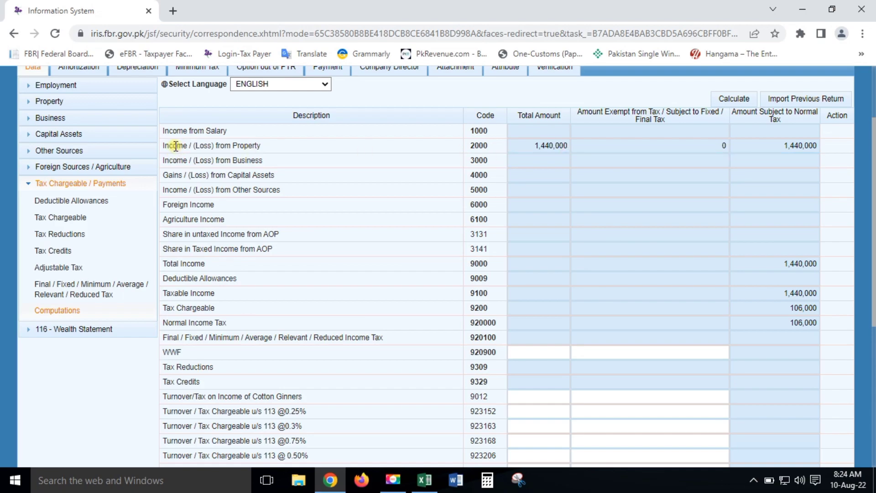
pyautogui.moveTo(172, 146); pyautogui.dragTo(828, 149)
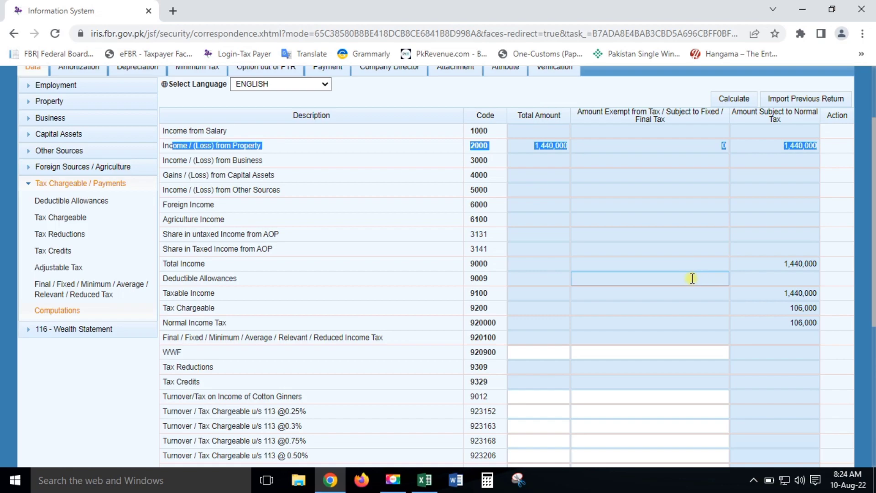
pyautogui.moveTo(166, 264); pyautogui.dragTo(870, 286)
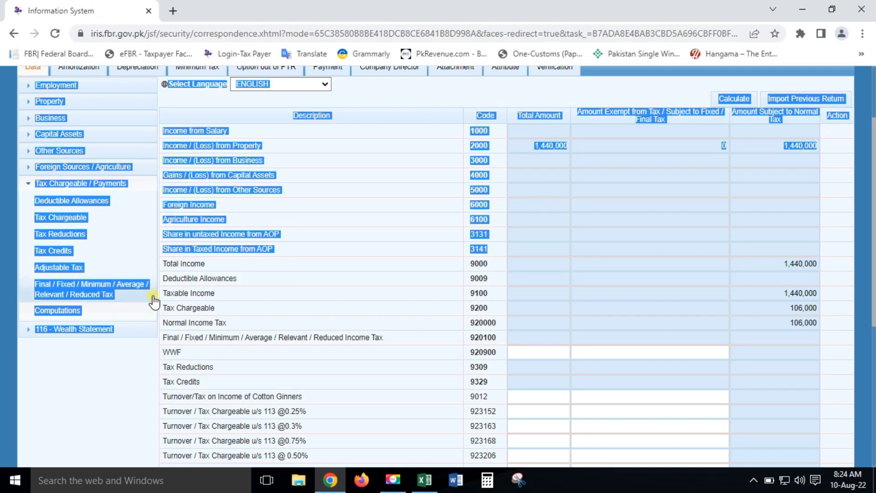
pyautogui.moveTo(172, 293); pyautogui.dragTo(829, 301)
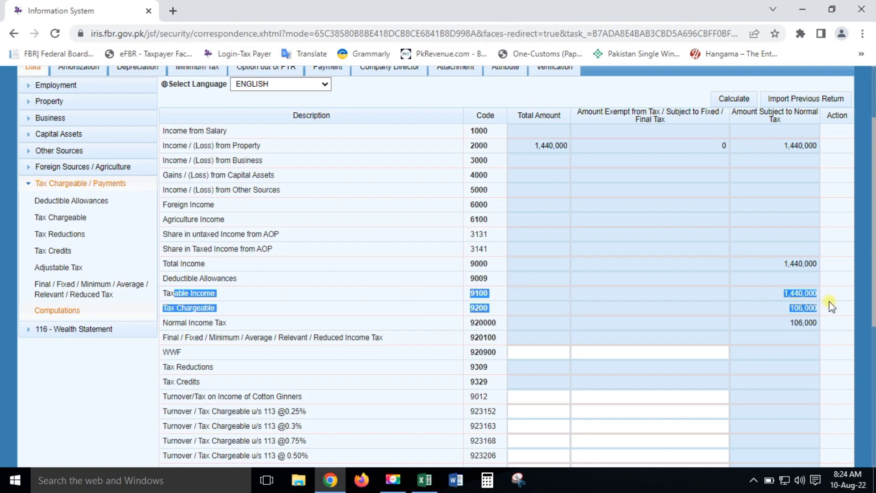
pyautogui.click(814, 306)
pyautogui.click(778, 312)
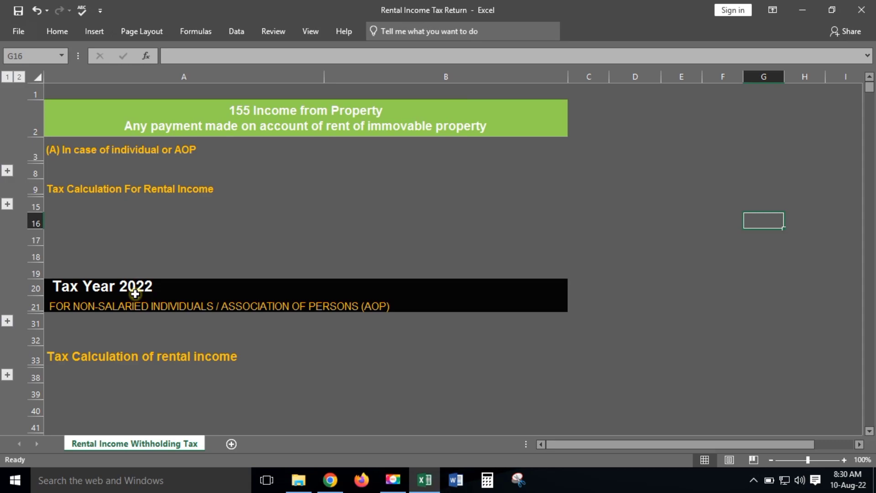
# Step: Switch to the Rental Income Tax Return workbook in Excel
pyautogui.click(207, 218)
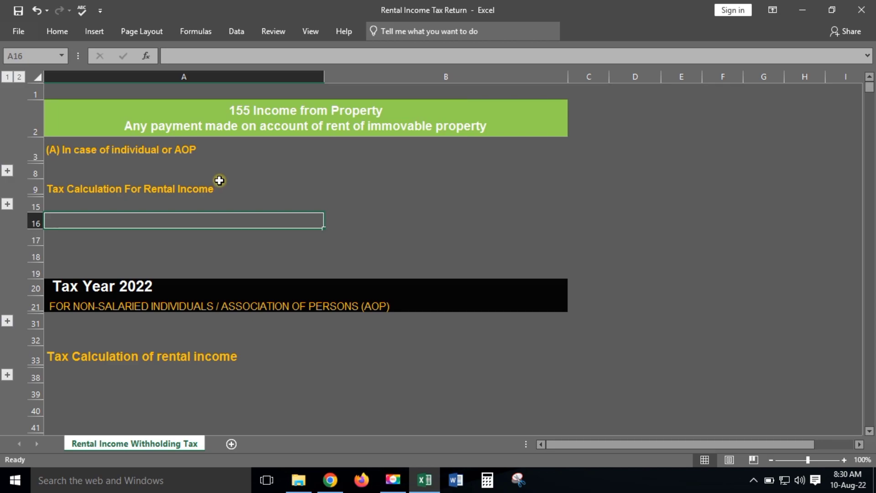
# Step: Expand rows 4–7 and review the four section 155 rent slabs, from Nil to 25% above 2,000,000
pyautogui.click(7, 170)
pyautogui.click(64, 174)
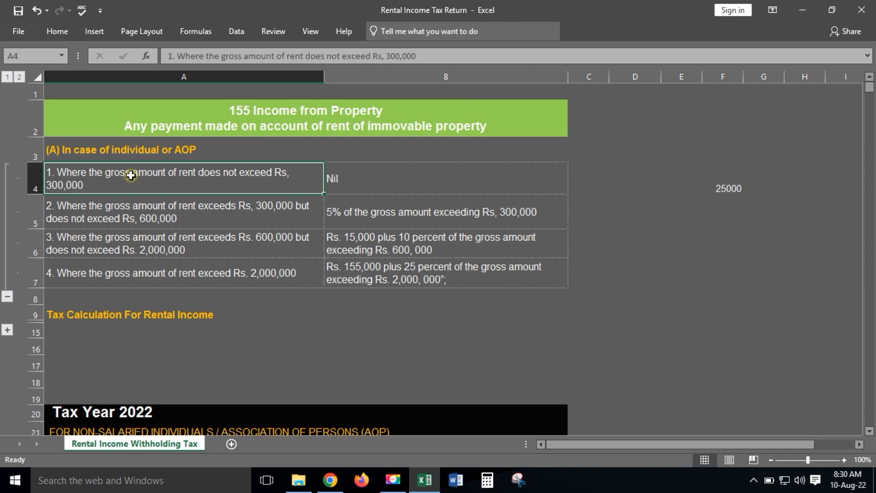
pyautogui.click(359, 173)
pyautogui.click(727, 181)
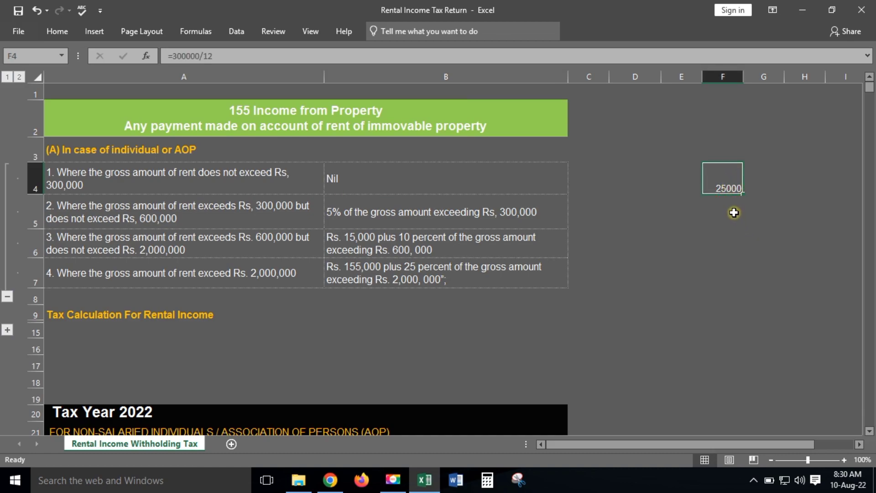
pyautogui.click(87, 183)
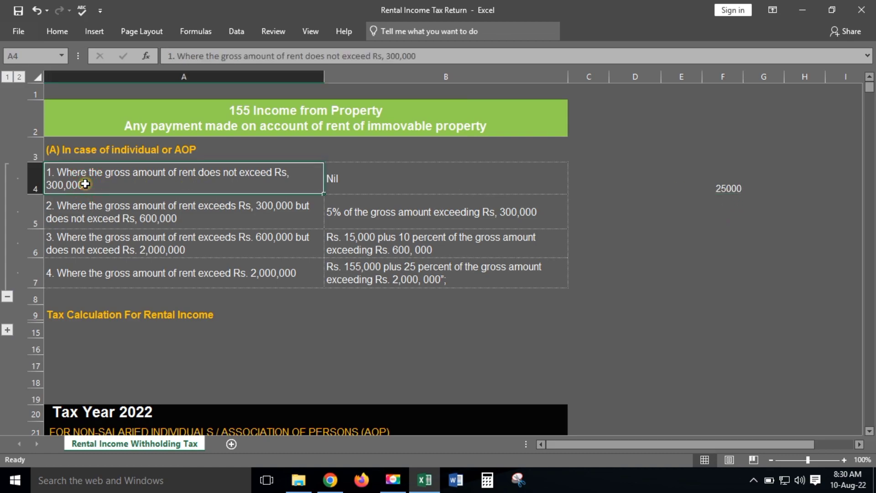
pyautogui.click(470, 168)
pyautogui.click(232, 168)
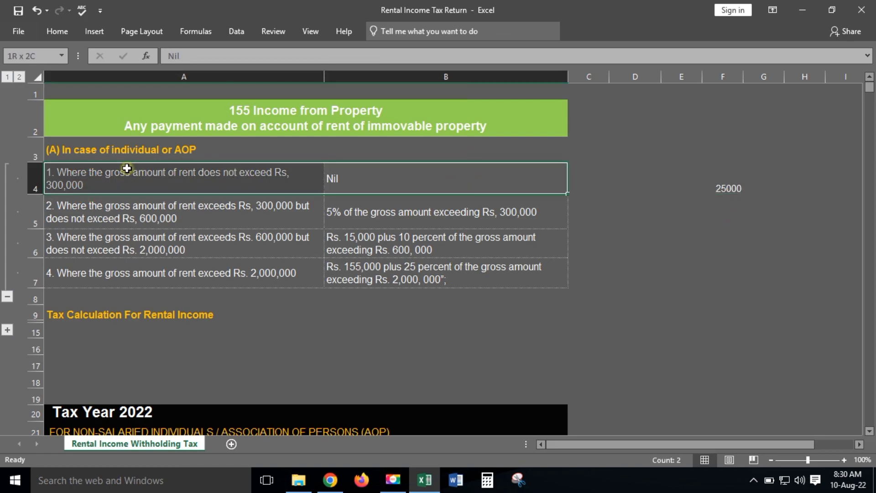
pyautogui.click(146, 208)
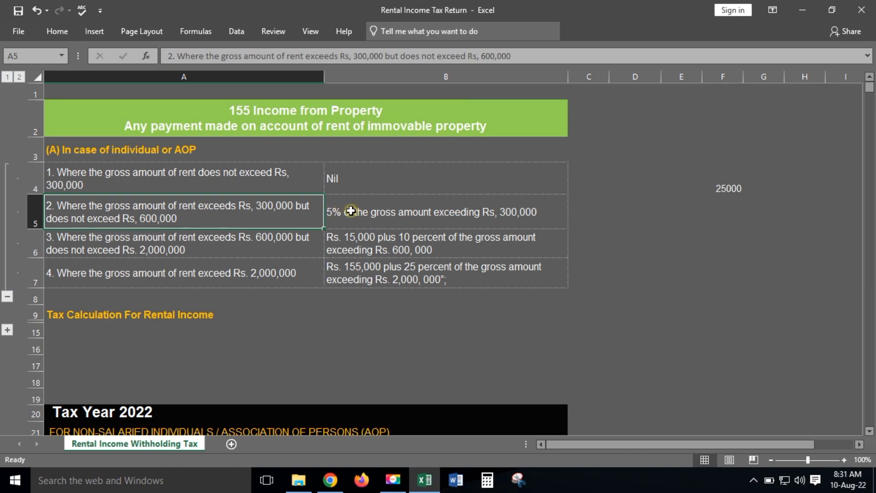
pyautogui.click(249, 245)
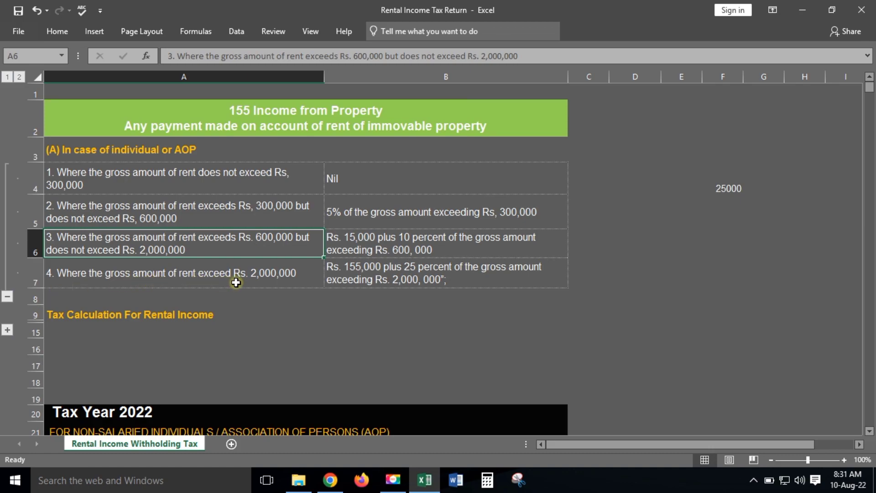
pyautogui.click(380, 277)
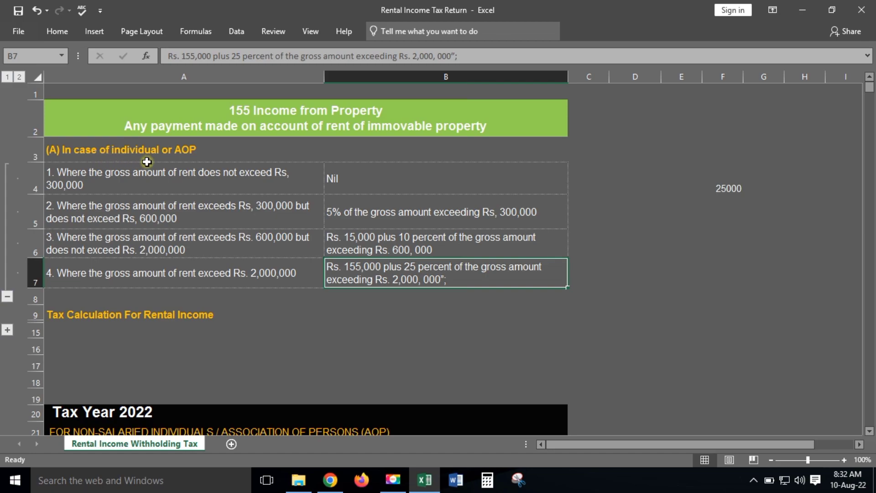
# Step: Collapse the slab rows, expand Tax Calculation For Rental Income and review the B10:B12 formulas
pyautogui.click(7, 298)
pyautogui.click(8, 206)
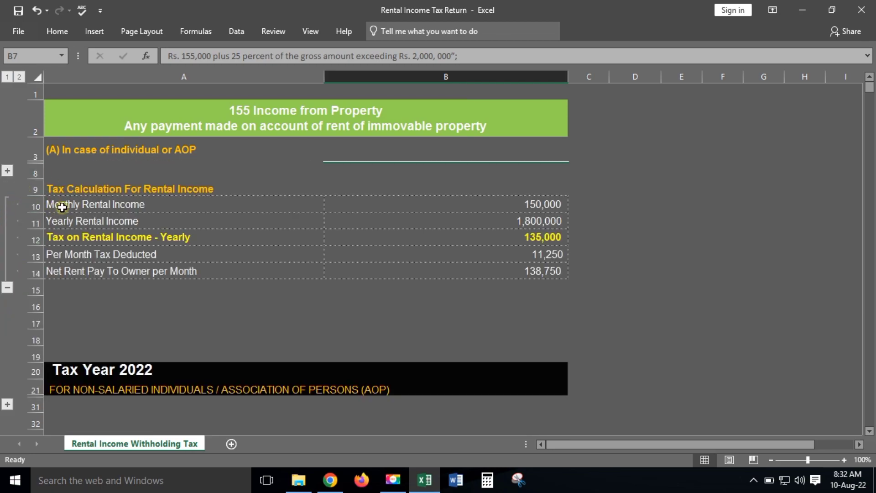
pyautogui.click(62, 207)
pyautogui.click(518, 184)
pyautogui.click(540, 204)
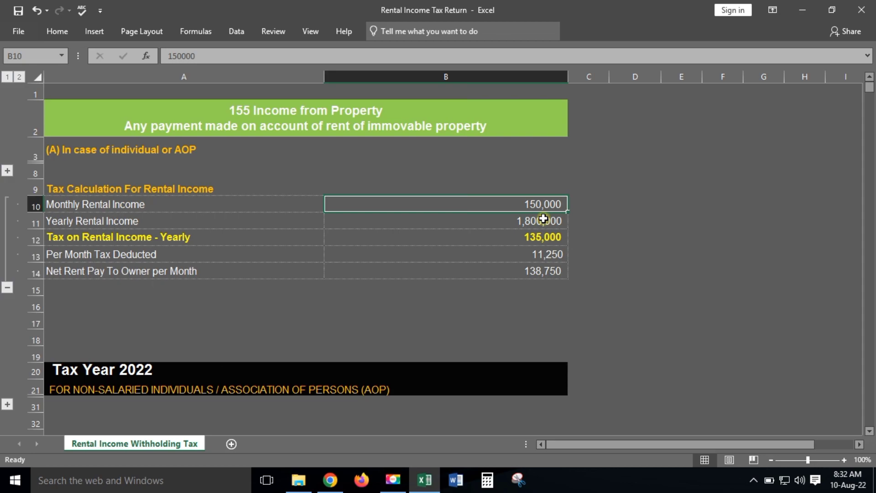
pyautogui.click(546, 232)
pyautogui.click(549, 224)
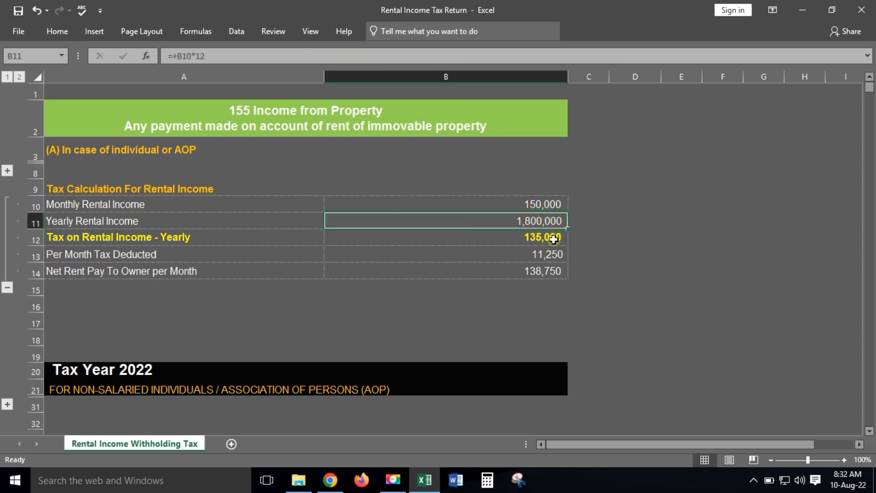
pyautogui.click(553, 239)
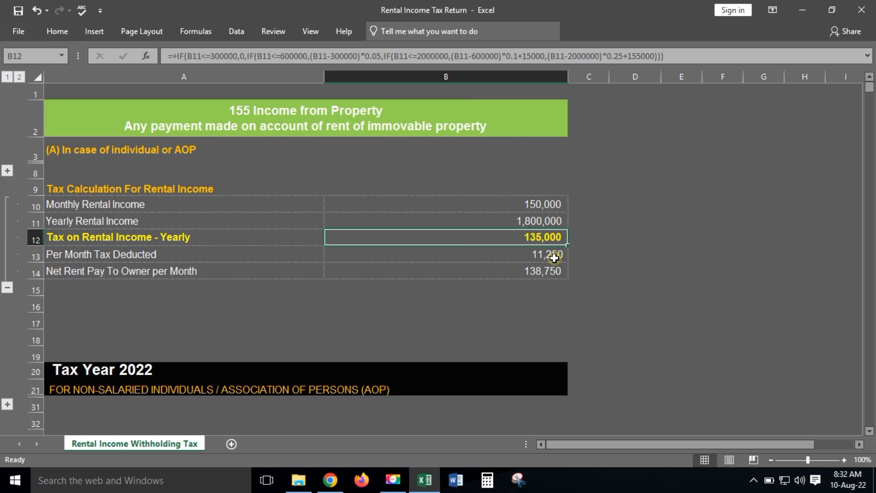
pyautogui.click(534, 219)
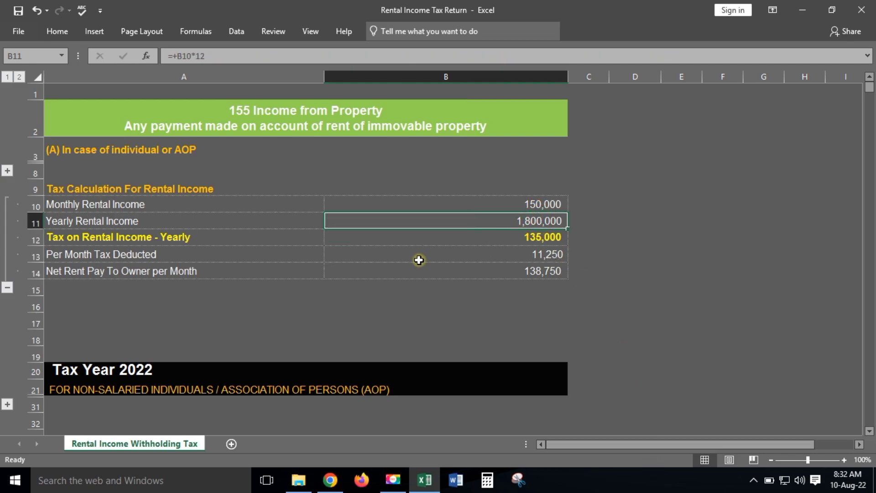
# Step: Re-expand the rent tax slab rows 4–7 and select the second and third slabs
pyautogui.click(7, 170)
pyautogui.click(202, 198)
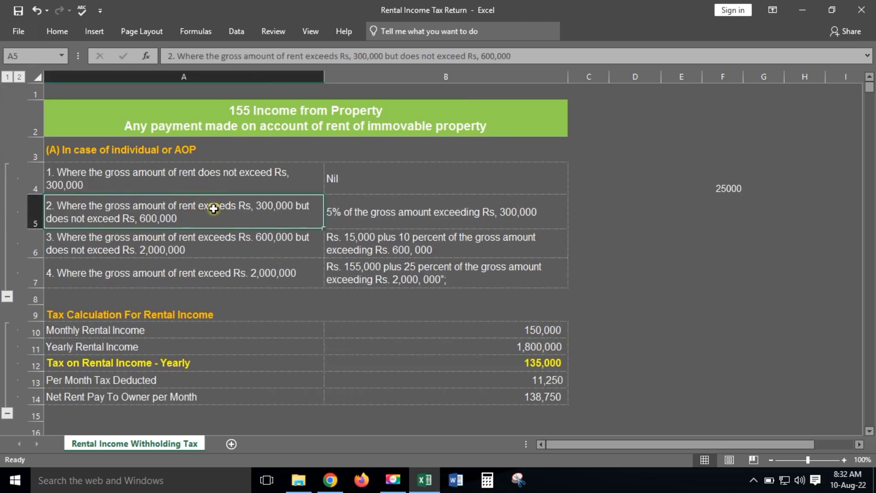
pyautogui.moveTo(94, 249); pyautogui.dragTo(547, 249)
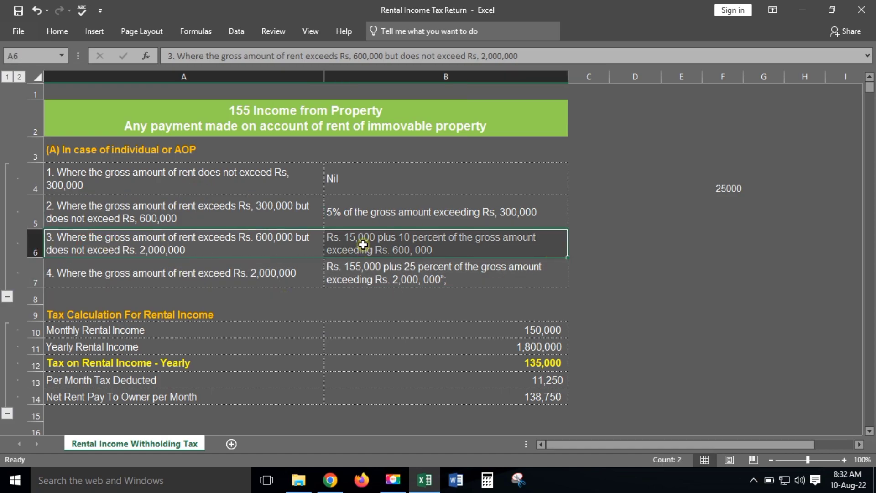
# Step: In C10, compute yearly rental income above 600,000 from B11
pyautogui.click(593, 330)
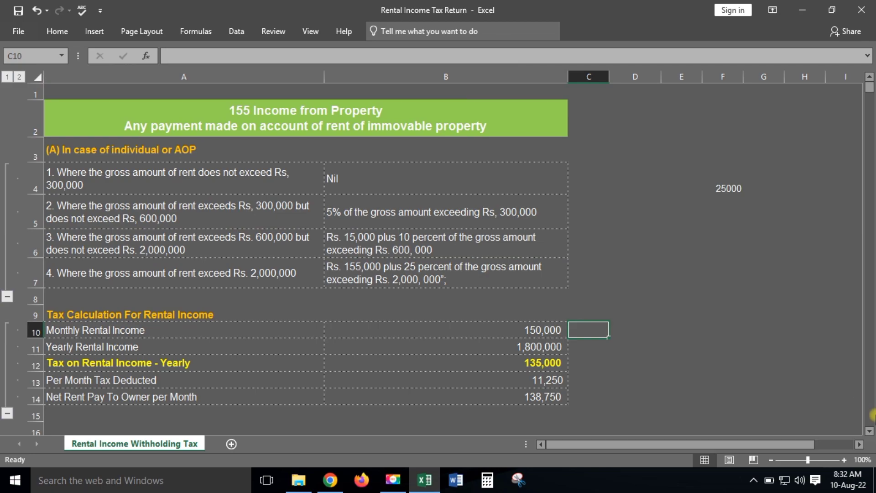
pyautogui.write('+')
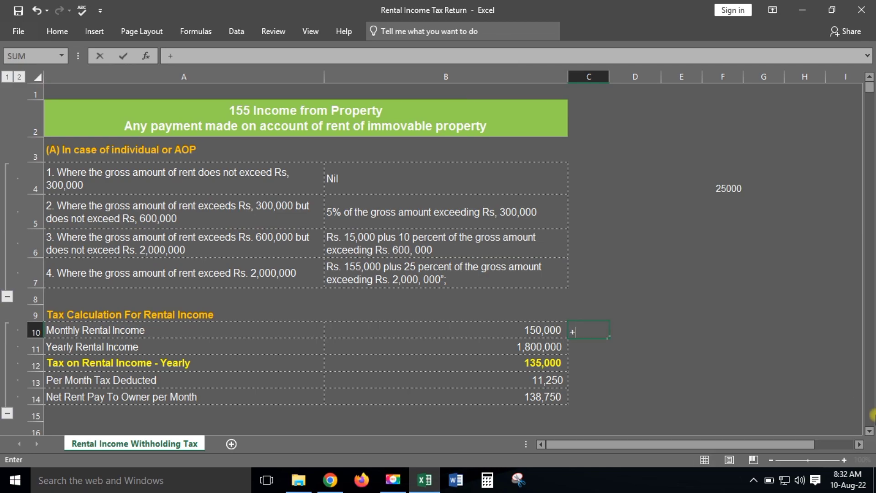
pyautogui.press('Left')
pyautogui.press('Down')
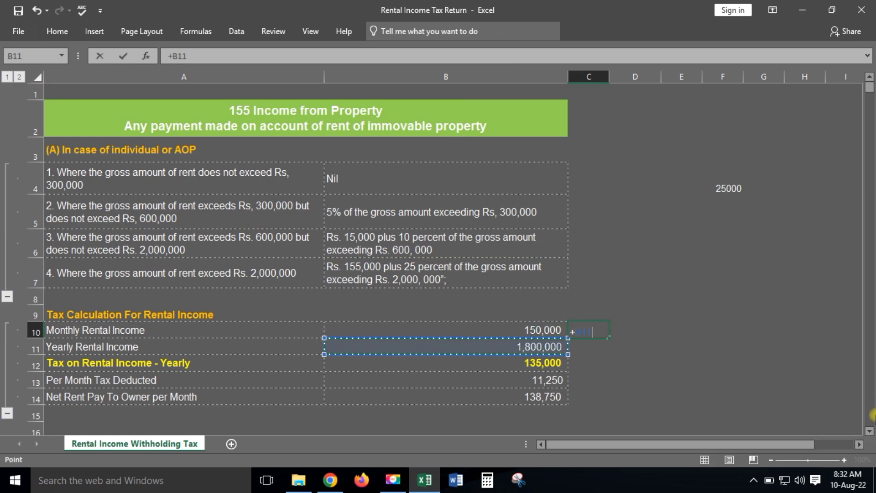
pyautogui.write('-6')
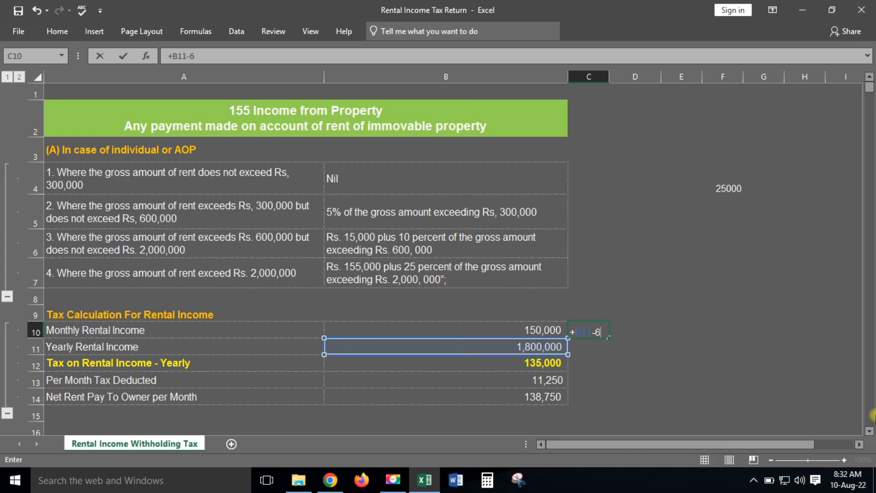
pyautogui.write('0000')
pyautogui.press('Return')
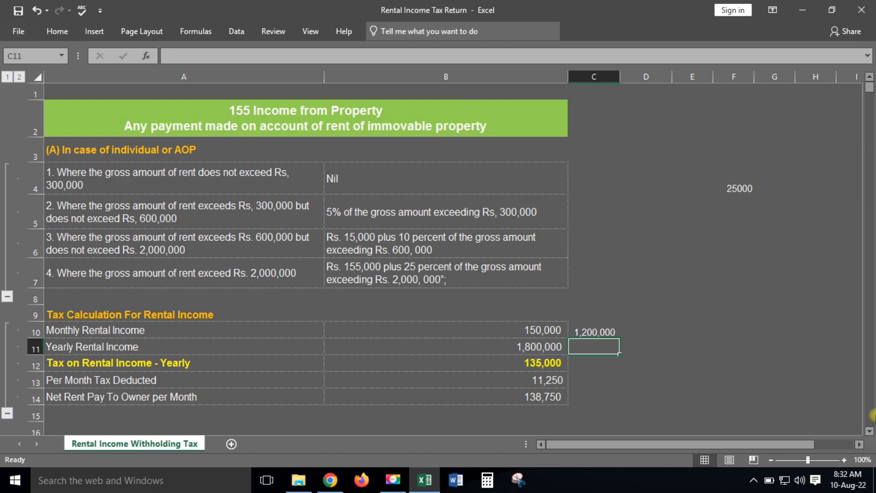
# Step: In C11, take 10% of the C10 excess with =+C10*10/100
pyautogui.write('+')
pyautogui.press('Up')
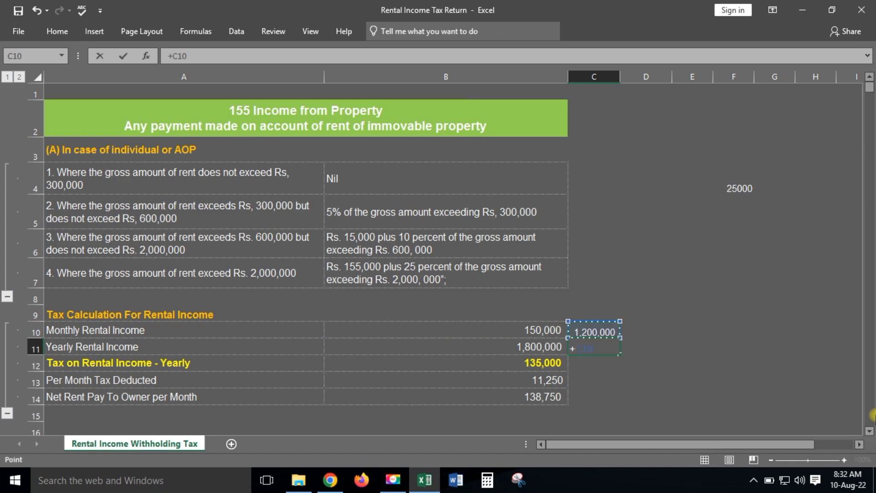
pyautogui.write('*10/100')
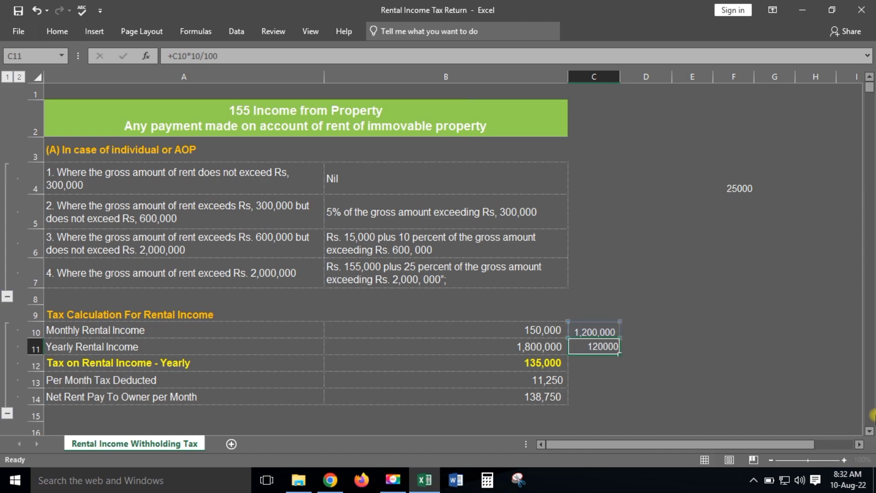
pyautogui.press('Return')
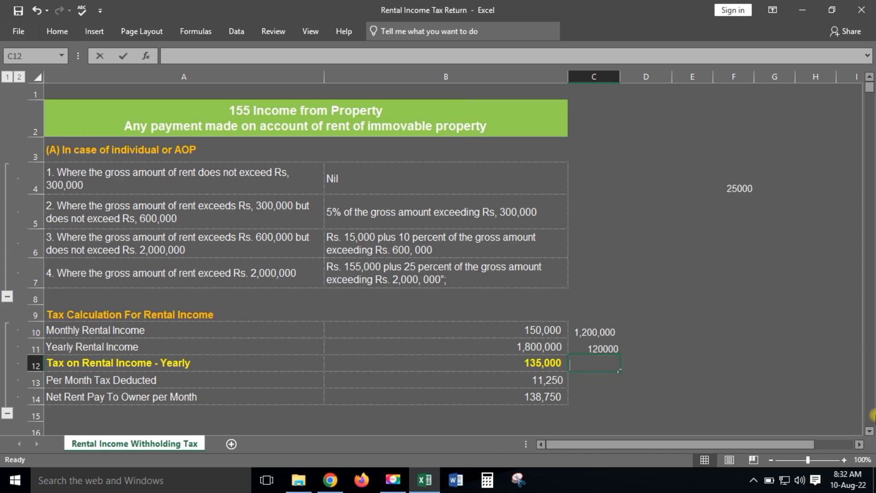
# Step: In C12, add 15,000 to the C11 figure to confirm 135,000 yearly tax
pyautogui.write('+1500')
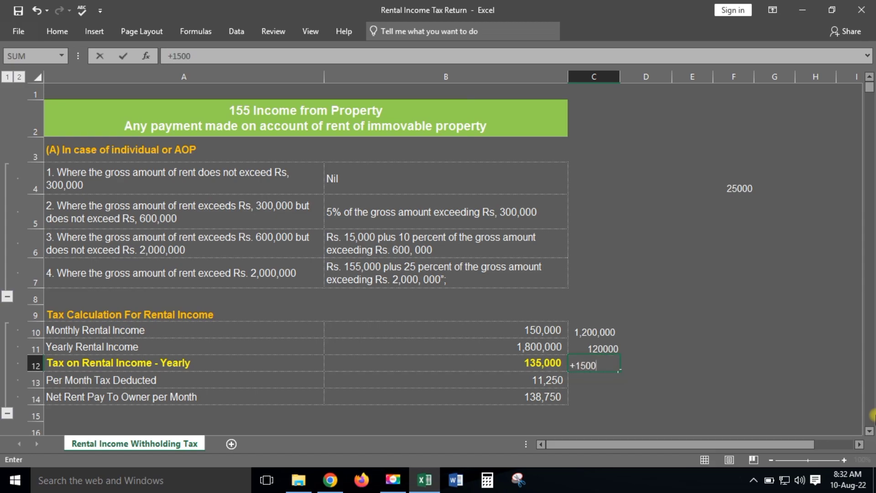
pyautogui.write('0+')
pyautogui.press('Up')
pyautogui.press('F8')
pyautogui.press('BackSpace')
pyautogui.press('BackSpace')
pyautogui.press('BackSpace')
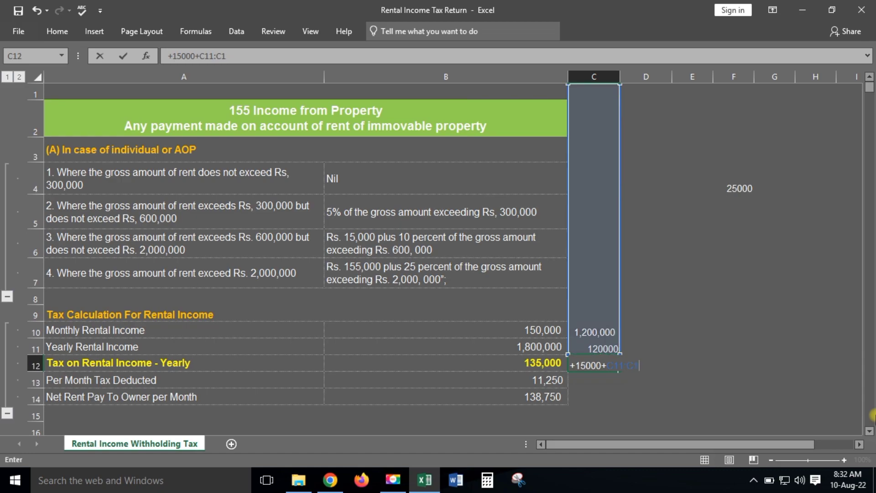
pyautogui.press('Return')
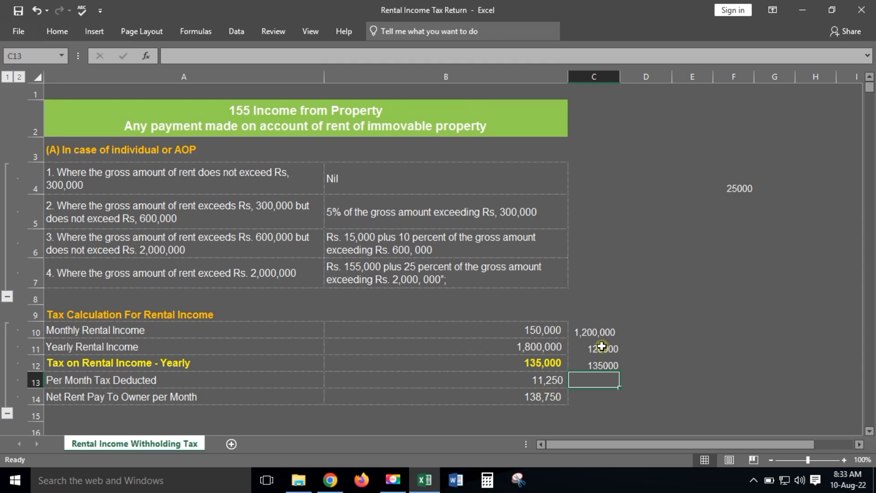
pyautogui.moveTo(585, 330); pyautogui.dragTo(595, 348)
# Step: Delete the column C check figures from C10:C14
pyautogui.moveTo(603, 386); pyautogui.dragTo(604, 397)
pyautogui.press('Delete')
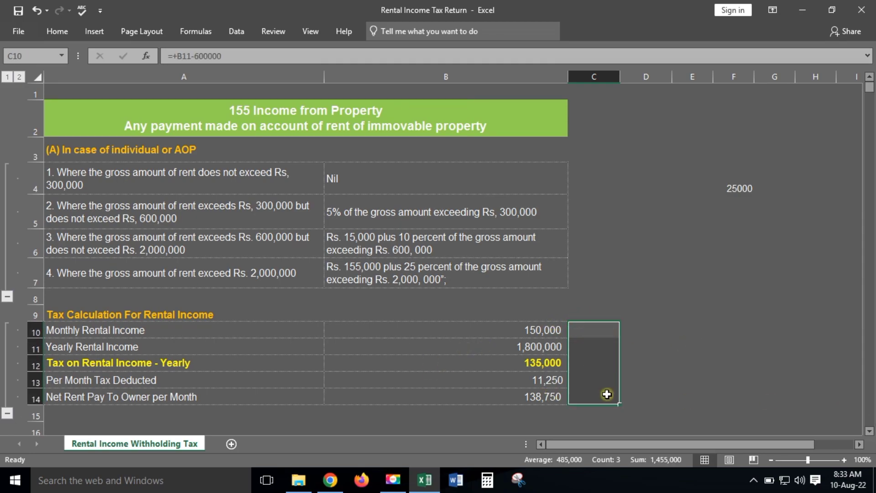
pyautogui.click(506, 366)
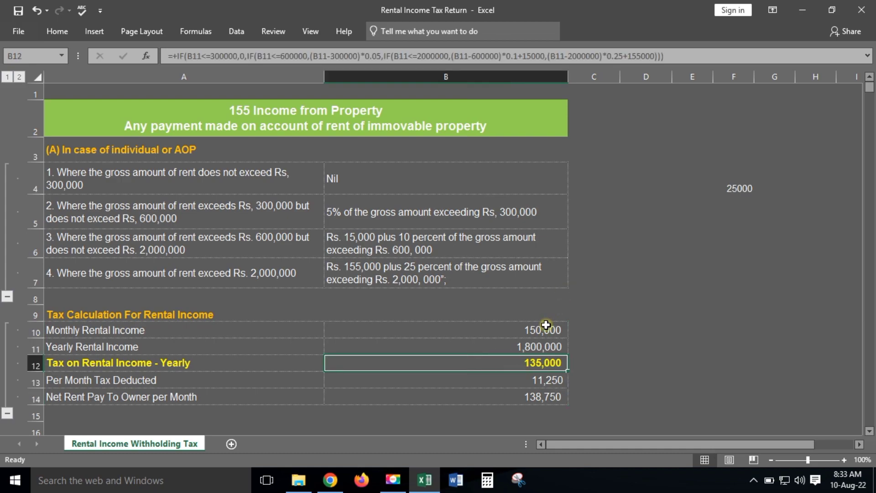
# Step: Try monthly rents of 200,000, 250,000 and 500,000 in B10, then restore 150,000
pyautogui.click(546, 326)
pyautogui.write('200')
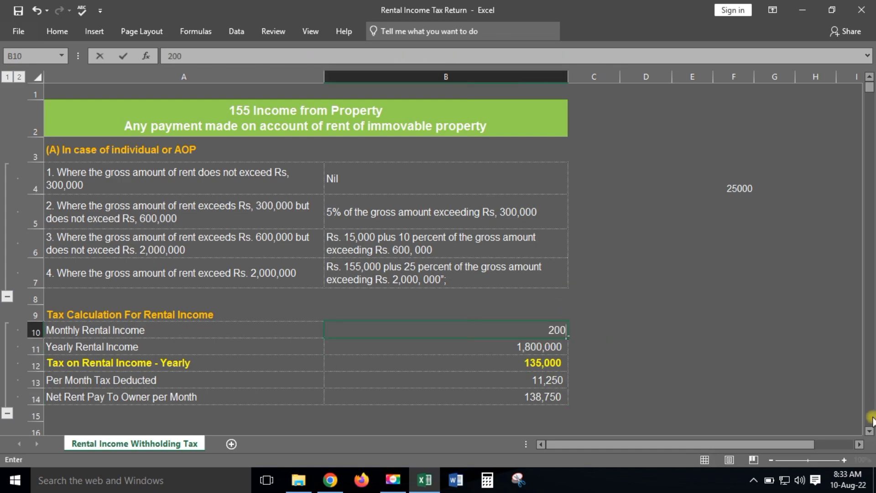
pyautogui.write(',00000')
pyautogui.press('Return')
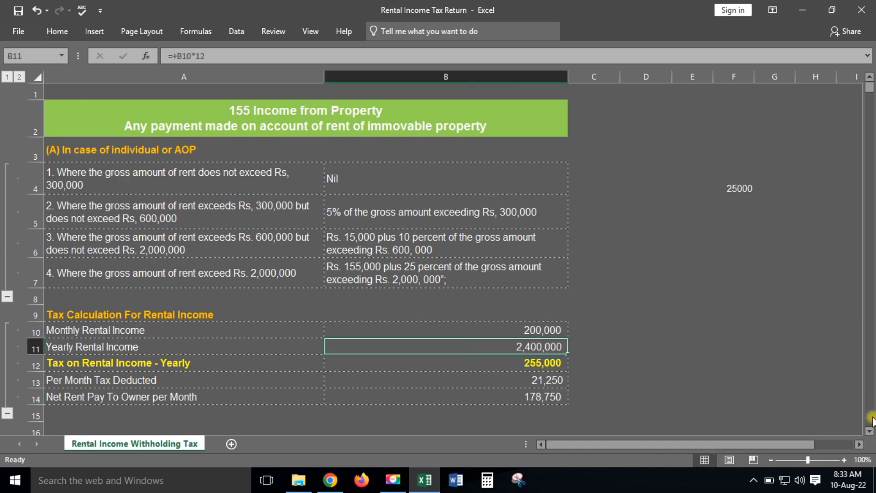
pyautogui.press('Down')
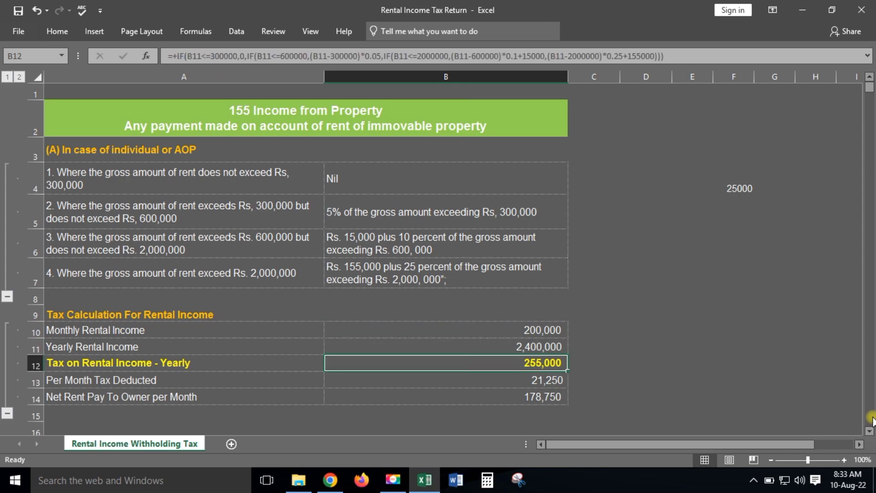
pyautogui.press('Up')
pyautogui.press('Up')
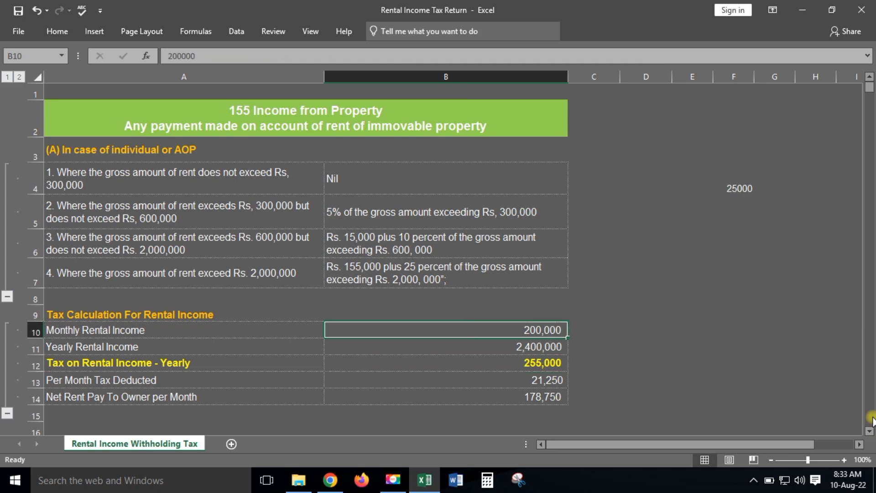
pyautogui.write('250,000')
pyautogui.press('Return')
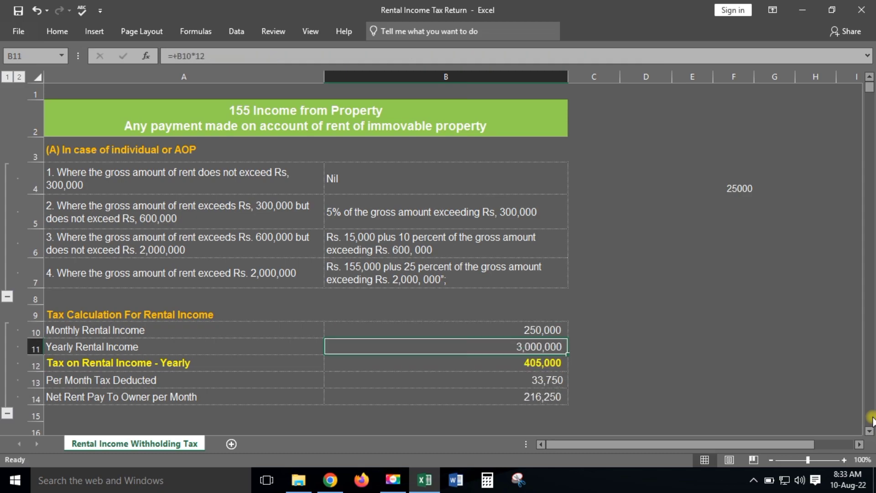
pyautogui.press('Up')
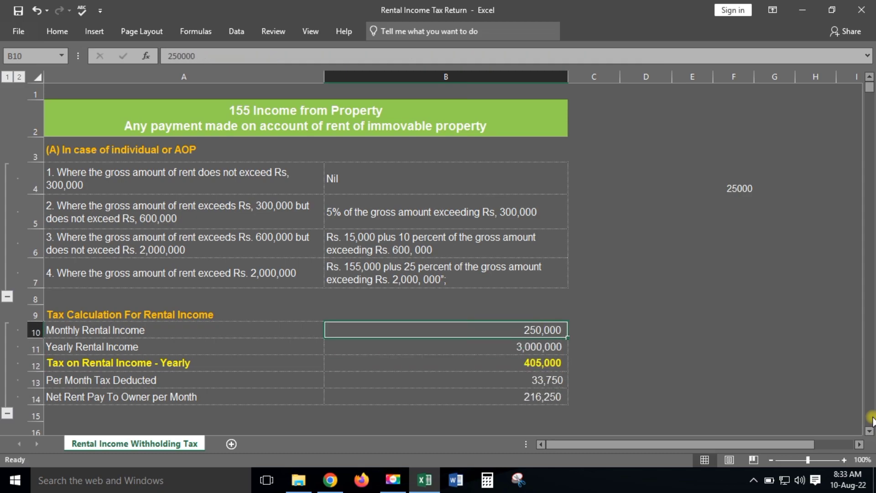
pyautogui.write('500,00')
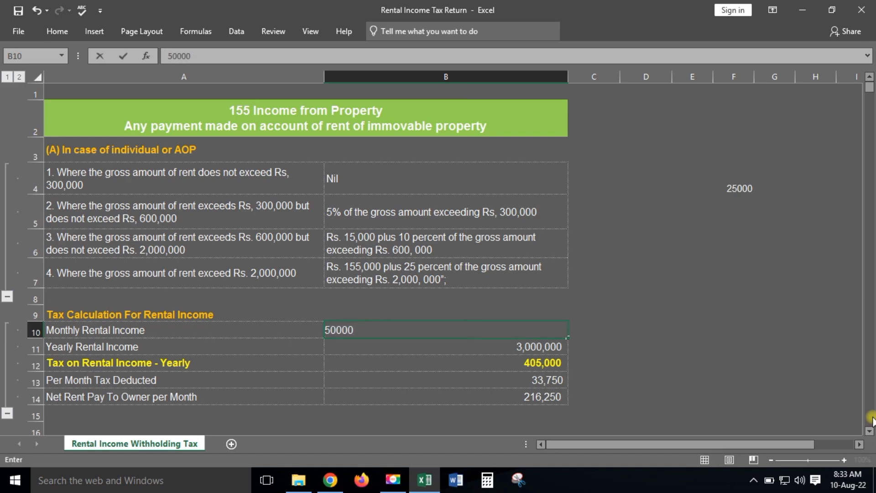
pyautogui.write('0')
pyautogui.press('Return')
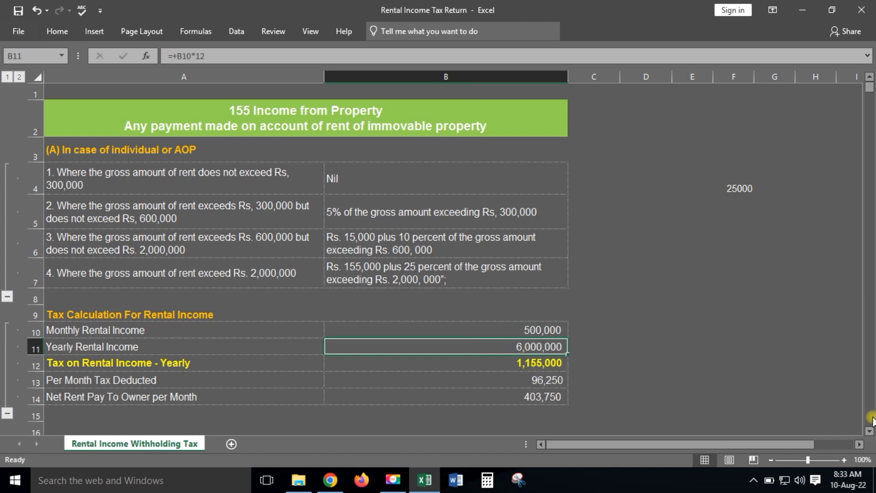
pyautogui.press('Up')
pyautogui.write('150')
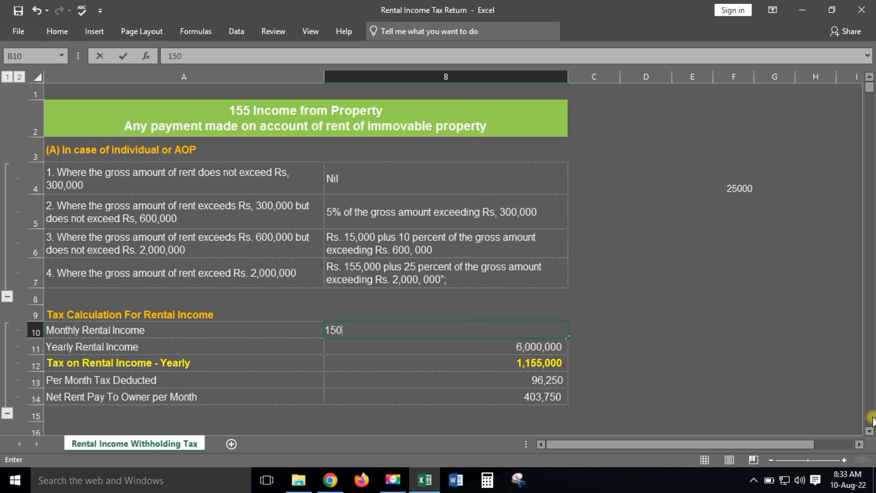
pyautogui.write(',0000')
pyautogui.press('Return')
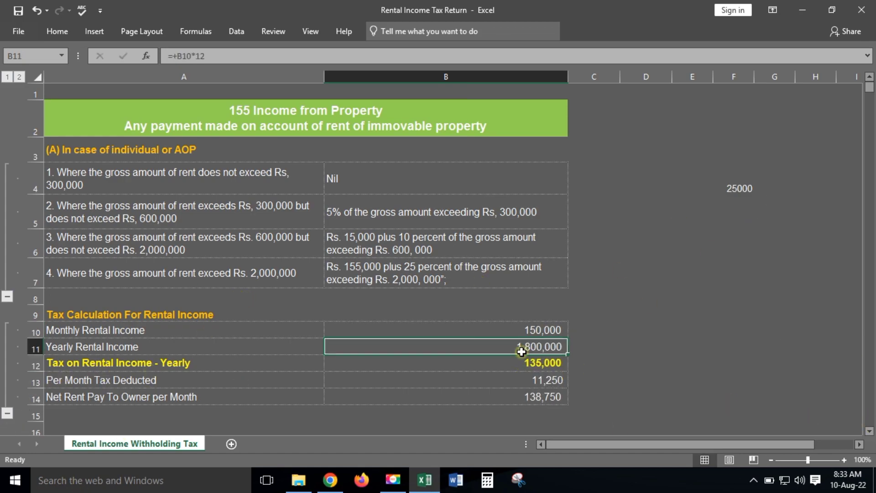
# Step: Review the yearly tax, monthly tax and net rent formulas, then collapse rent slab rows 4–7
pyautogui.click(520, 365)
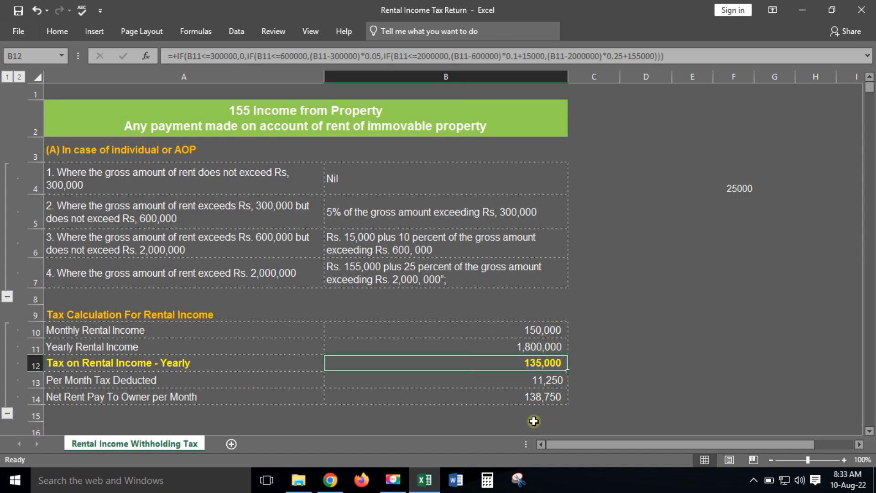
pyautogui.click(541, 380)
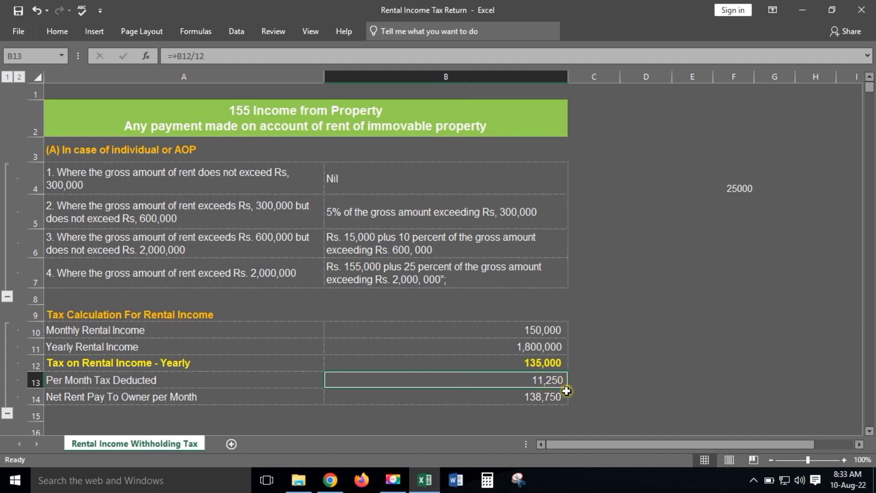
pyautogui.click(550, 398)
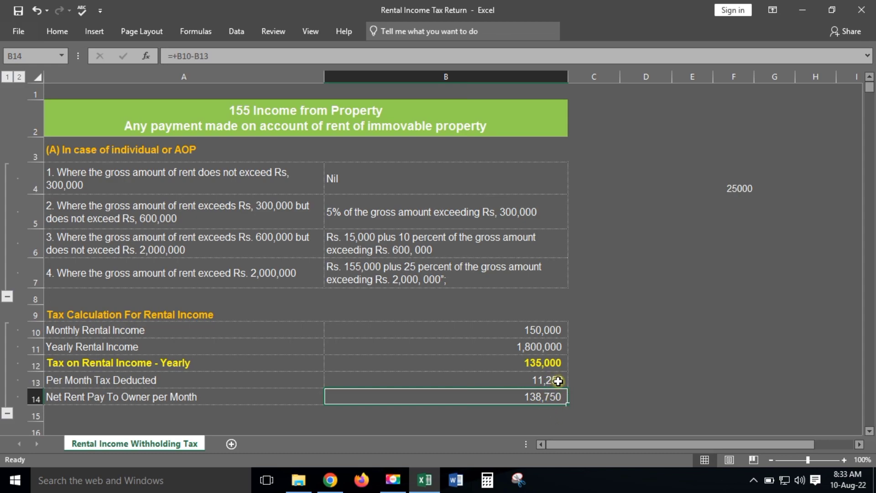
pyautogui.moveTo(562, 381); pyautogui.dragTo(558, 392)
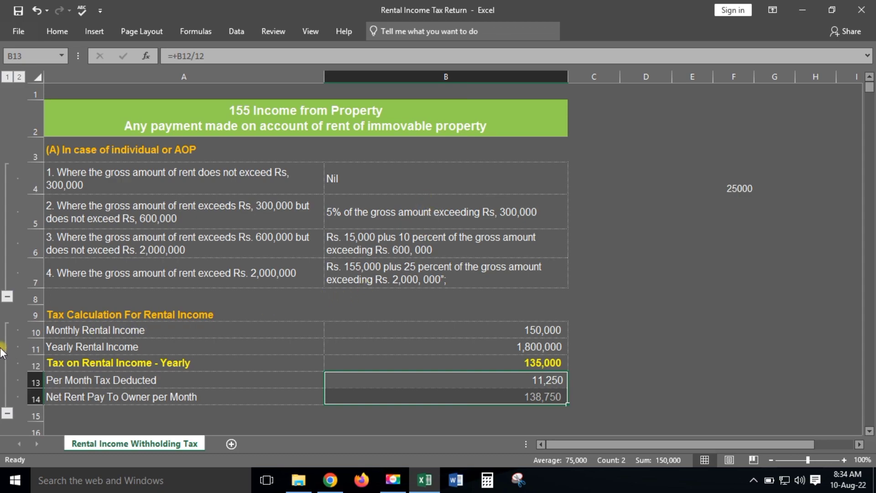
pyautogui.click(7, 297)
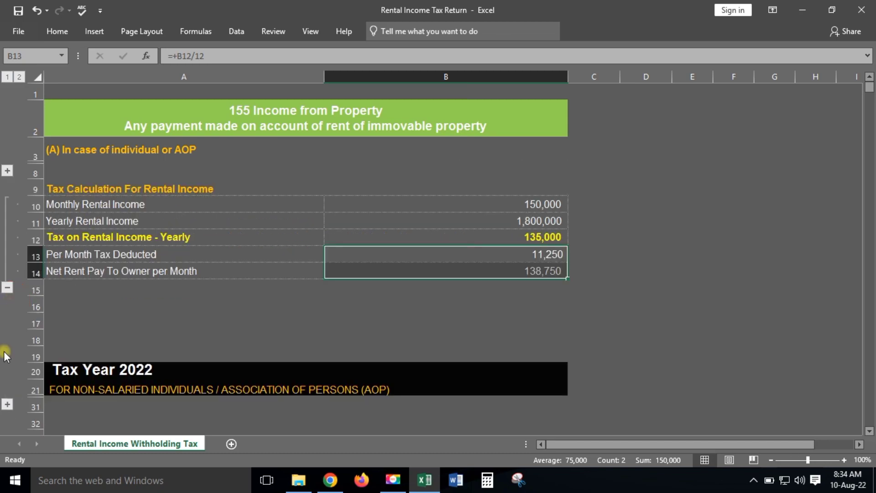
# Step: Collapse monthly rental tax rows 10–14 and select the non-salaried individuals heading in A21
pyautogui.click(8, 286)
pyautogui.click(192, 301)
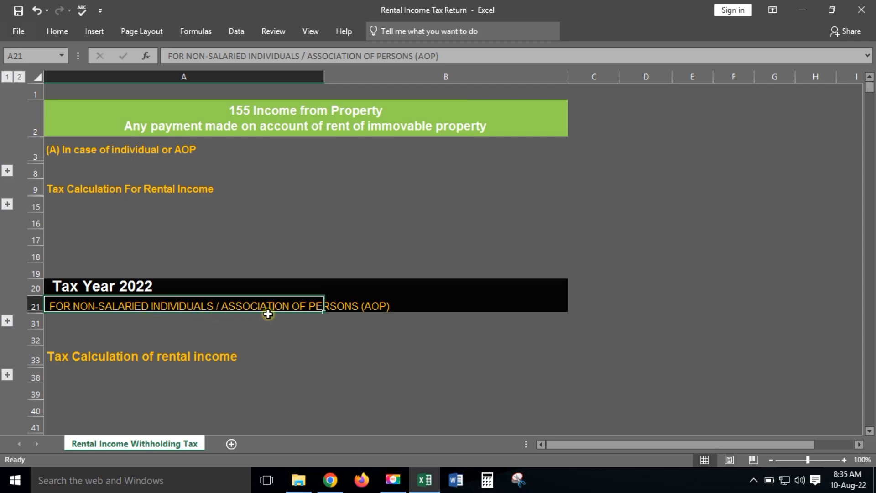
pyautogui.click(7, 321)
pyautogui.click(112, 285)
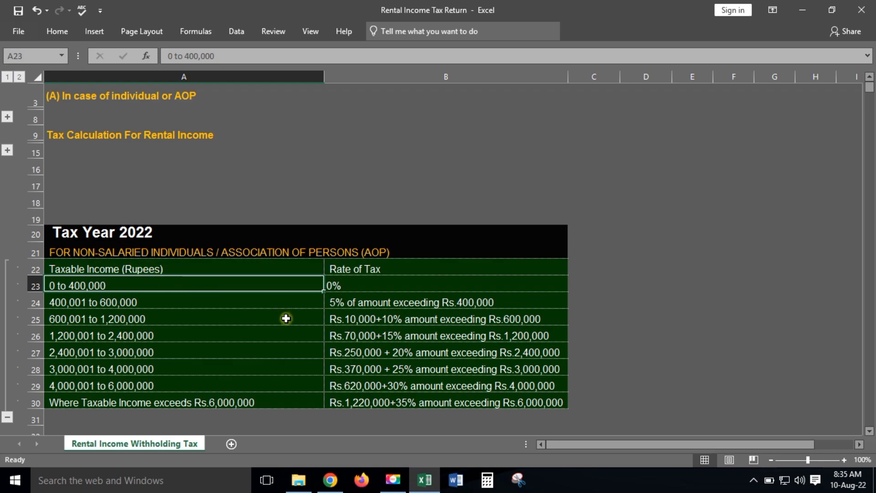
pyautogui.click(340, 295)
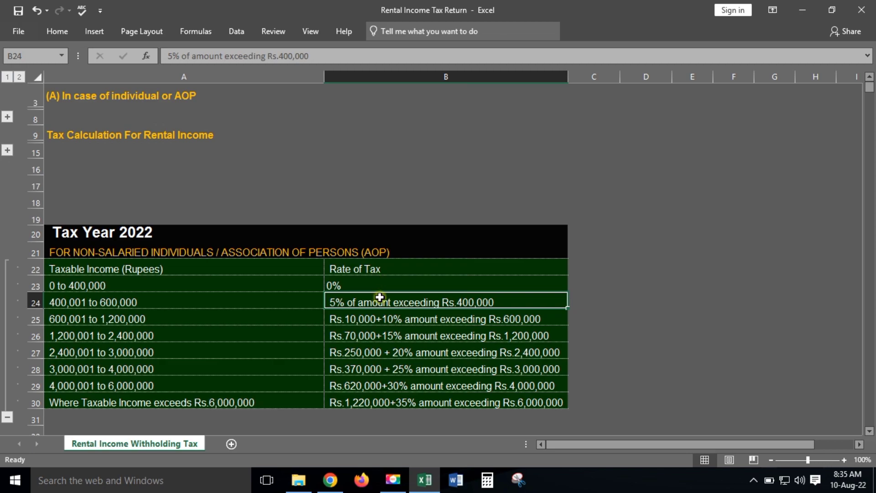
pyautogui.click(382, 336)
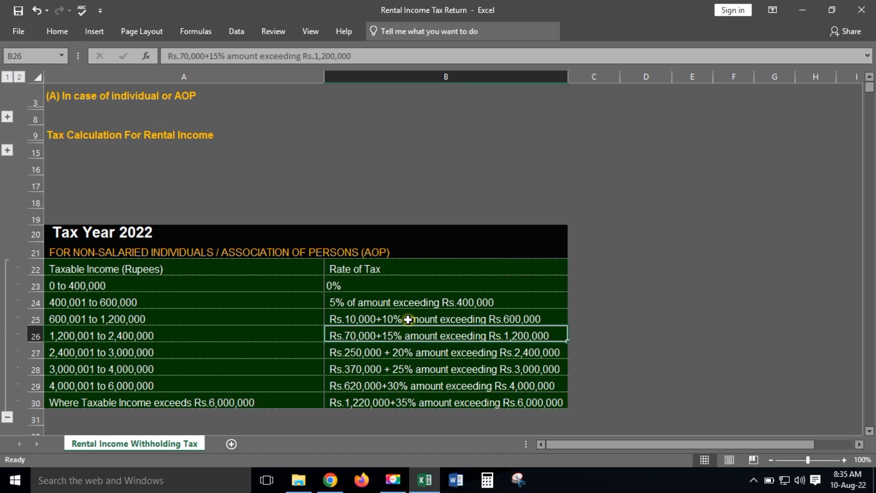
pyautogui.scroll(-1, 408, 320)
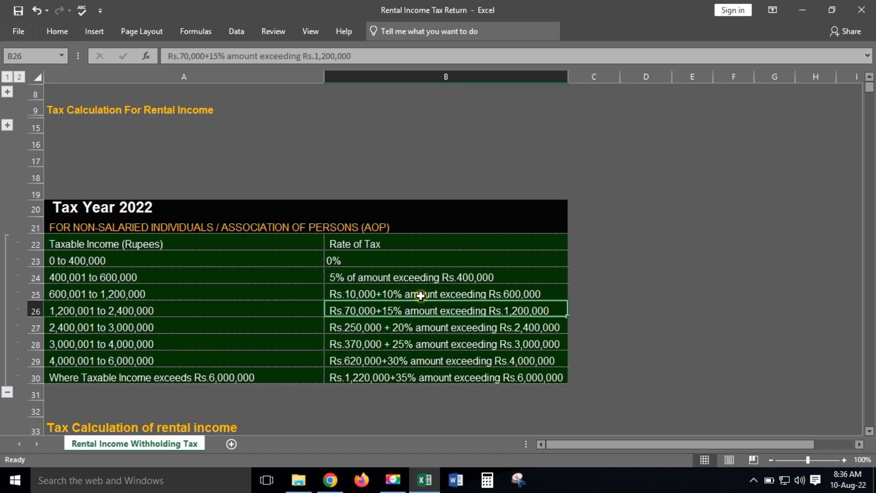
pyautogui.scroll(-1, 420, 296)
pyautogui.click(7, 359)
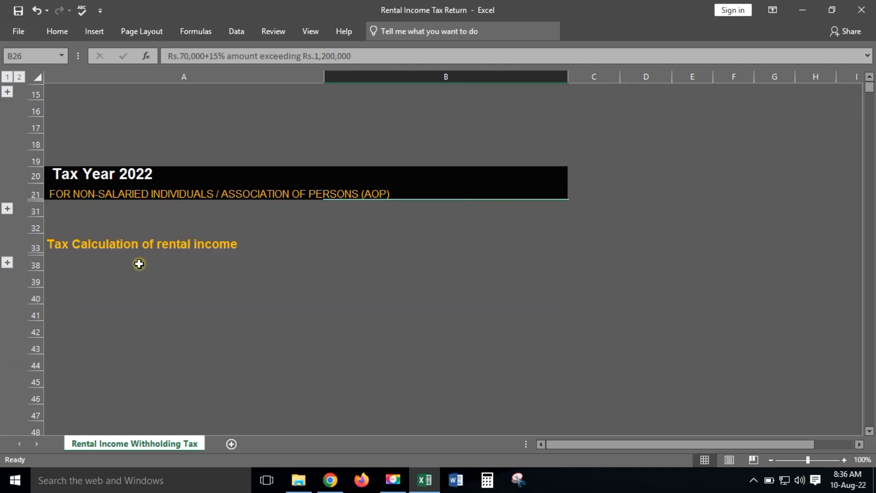
# Step: Expand rows 34–37 and review the yearly rental income and one-fifth repairs deduction
pyautogui.click(7, 262)
pyautogui.click(90, 273)
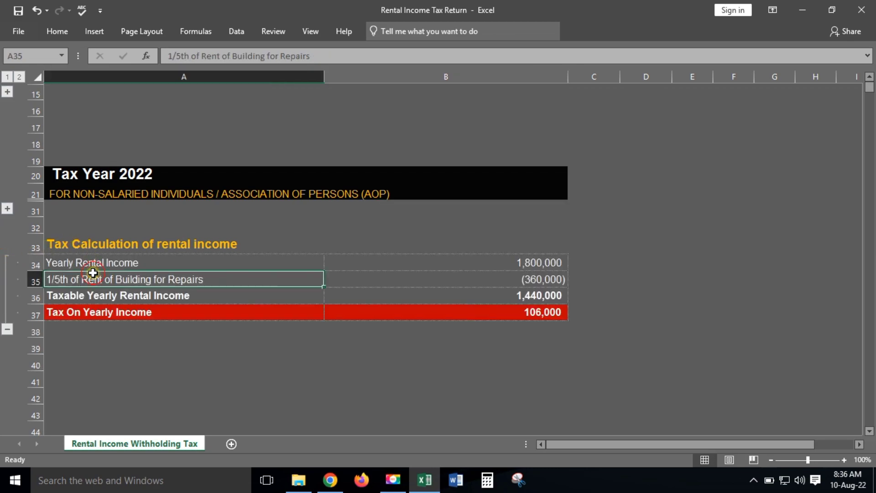
pyautogui.click(94, 262)
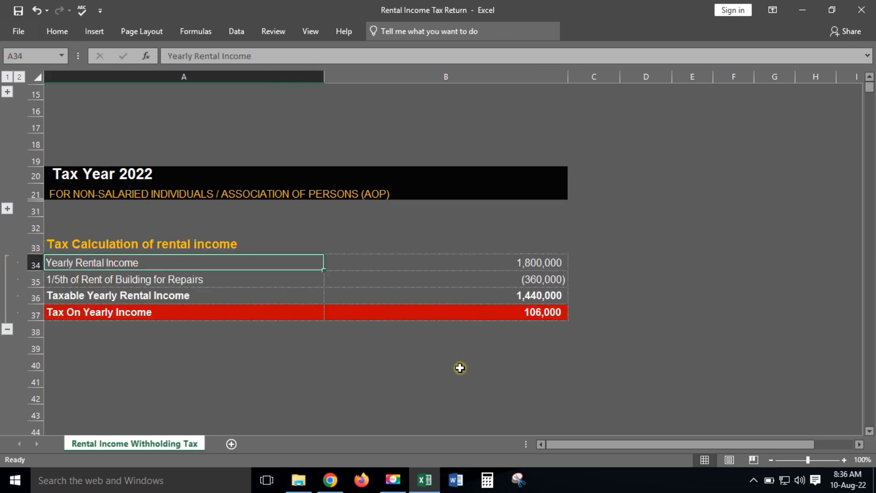
pyautogui.press('Right')
pyautogui.press('Right')
pyautogui.press('Left')
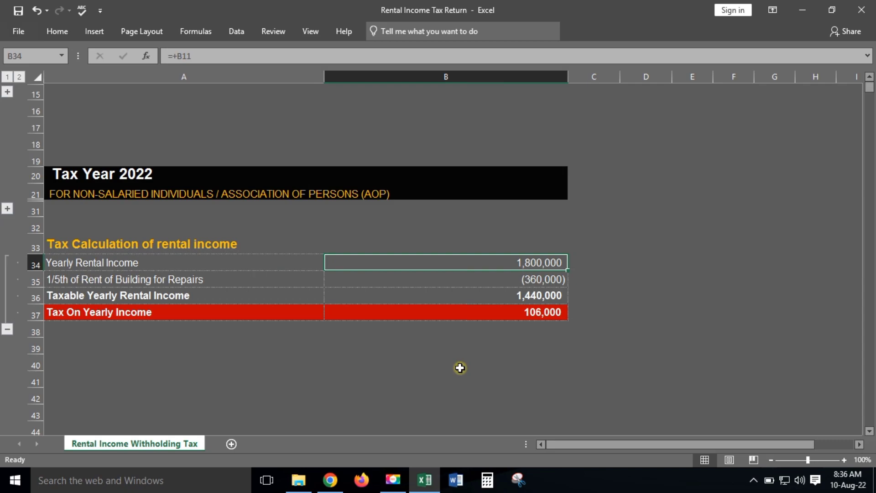
pyautogui.press('Down')
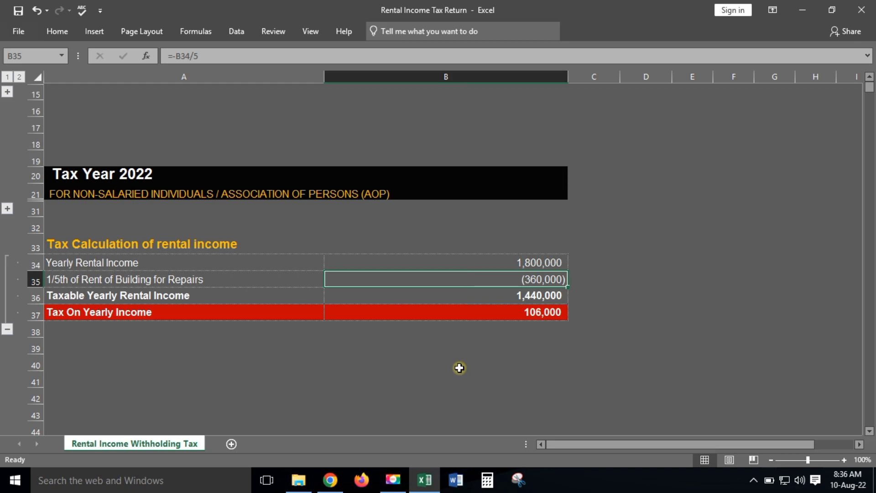
pyautogui.press('Up')
# Step: Enter 100% in C34 beside yearly rental income and 20% in C35 beside repairs
pyautogui.press('Right')
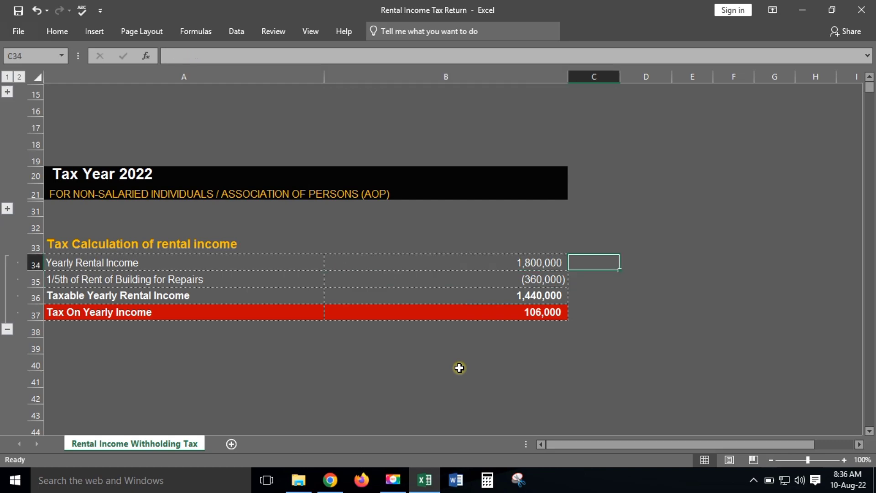
pyautogui.write('100')
pyautogui.press('Return')
pyautogui.write('20')
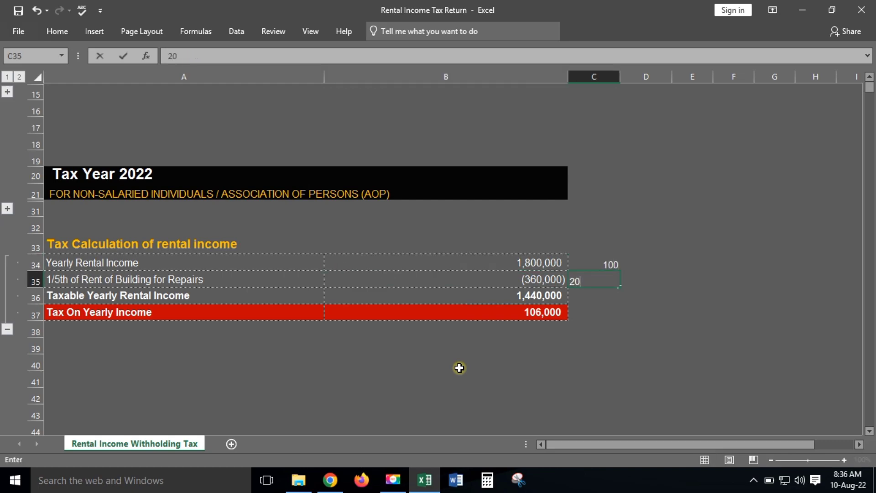
pyautogui.write('%')
pyautogui.press('Return')
pyautogui.press('Up')
pyautogui.press('Up')
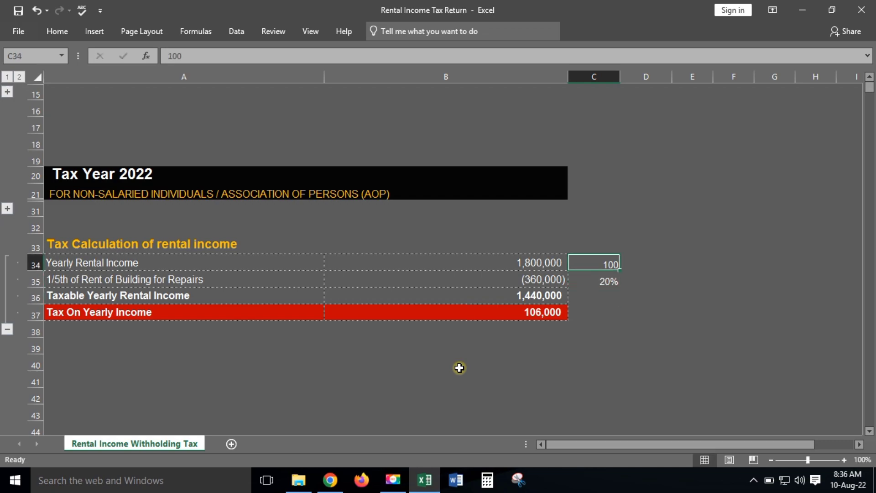
pyautogui.press('F2')
pyautogui.write('%')
pyautogui.press('Return')
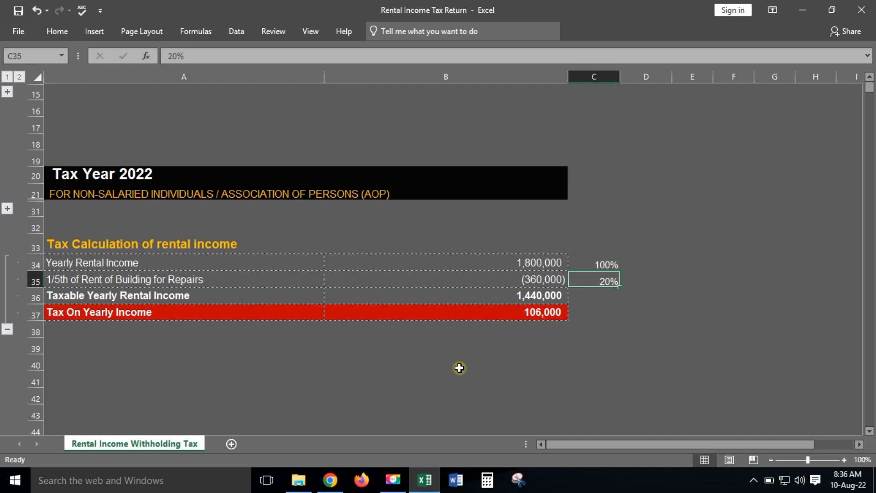
# Step: Check the taxable income SUM formula in B36 and the tax formula in B37
pyautogui.press('Left')
pyautogui.press('Down')
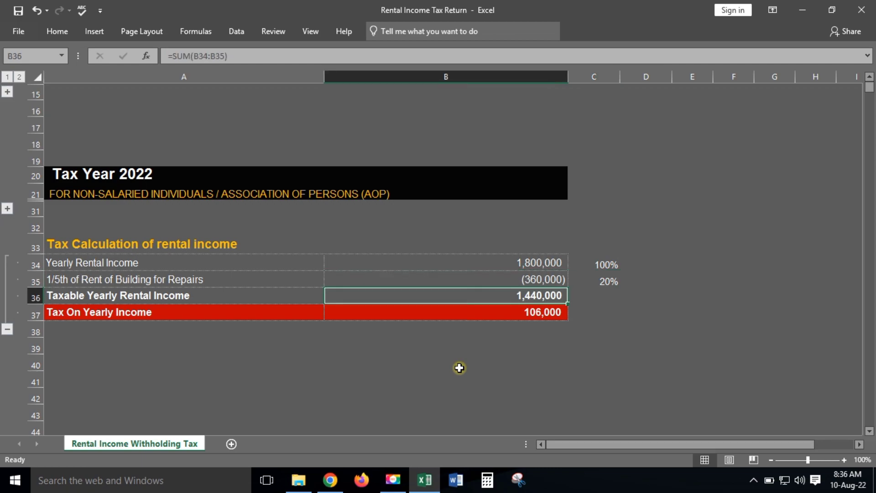
pyautogui.press('F2')
pyautogui.press('Return')
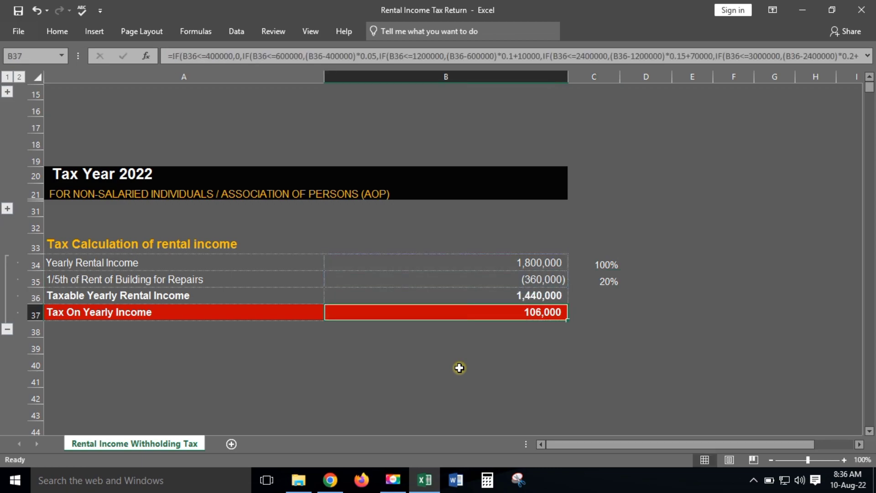
pyautogui.press('Up')
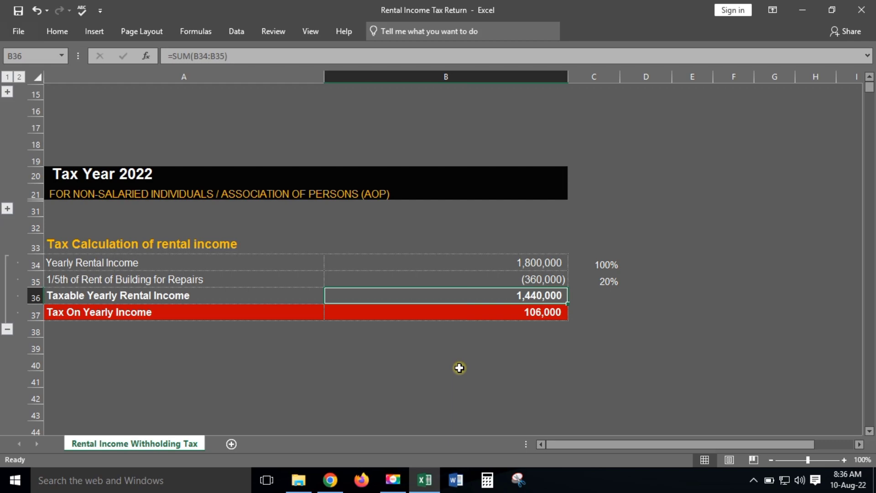
pyautogui.press('Down')
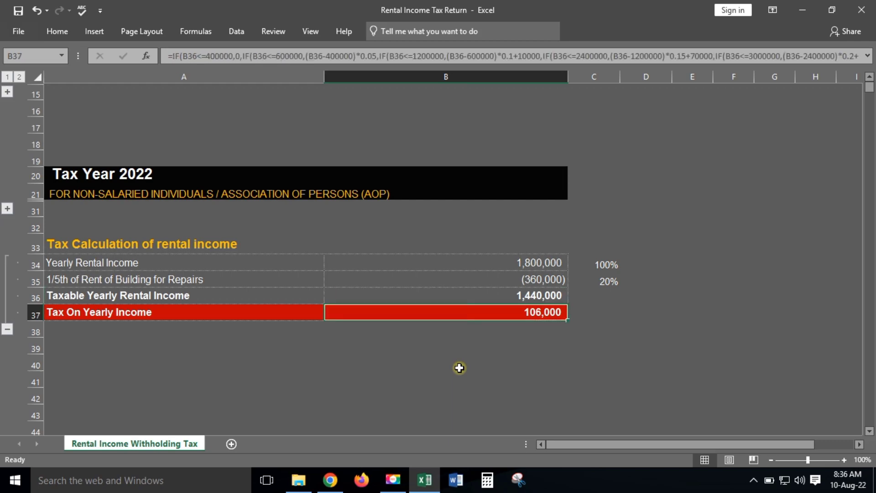
pyautogui.press('Down')
pyautogui.press('Up')
# Step: Enter the 1,200,000 slab threshold and compute the 240,000 of taxable income above it
pyautogui.click(6, 208)
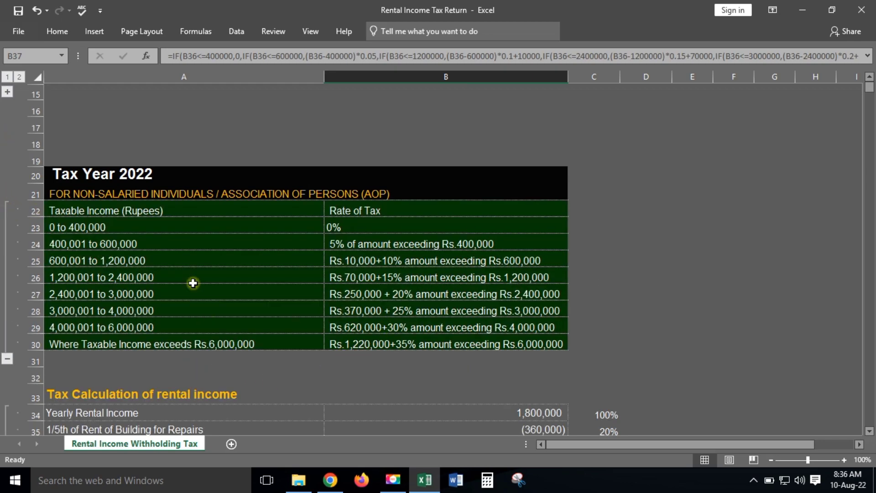
pyautogui.click(68, 277)
pyautogui.moveTo(114, 274); pyautogui.dragTo(554, 274)
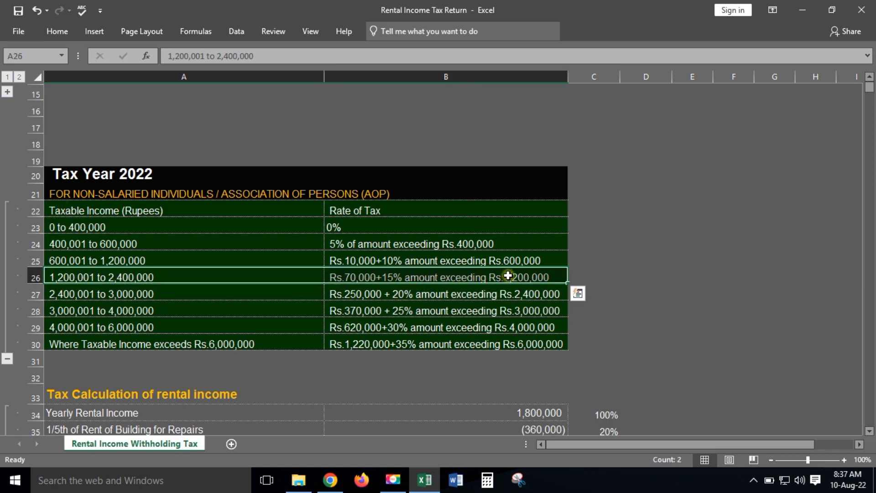
pyautogui.scroll(-4, 508, 275)
pyautogui.click(551, 310)
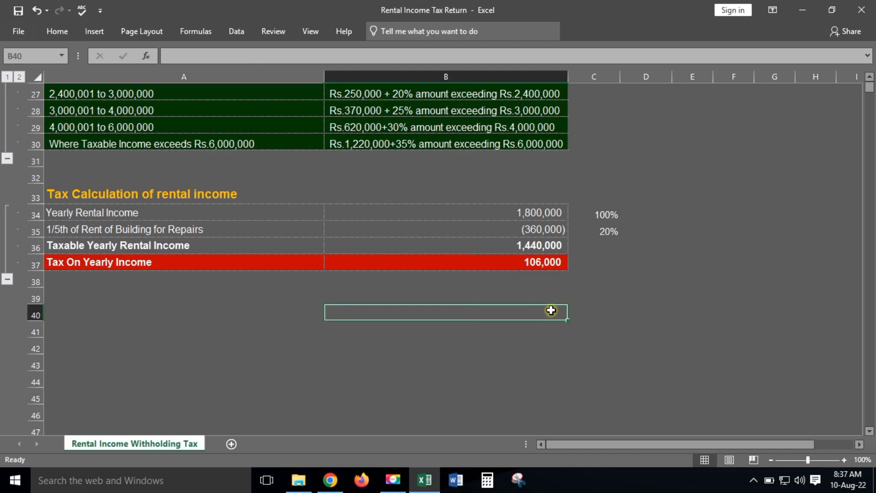
pyautogui.write('+1')
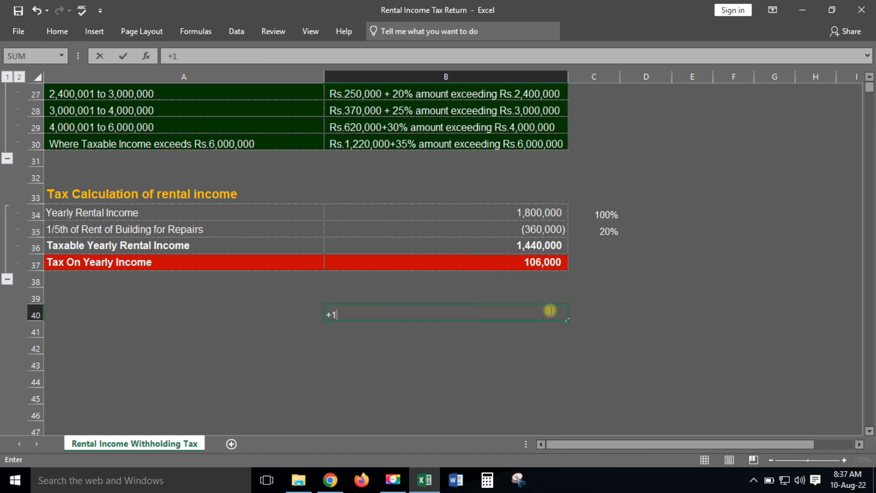
pyautogui.write('200000')
pyautogui.press('Return')
pyautogui.write('+')
pyautogui.press('Up')
pyautogui.press('Up')
pyautogui.press('Up')
pyautogui.press('Up')
pyautogui.press('Up')
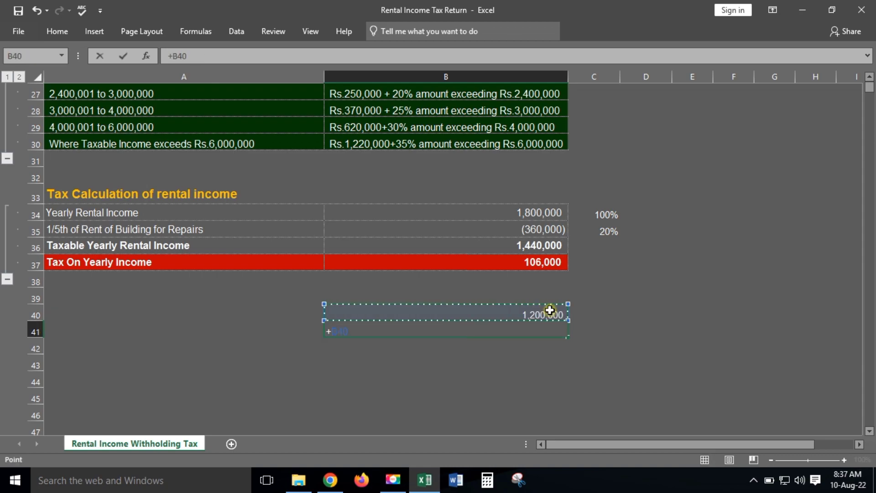
pyautogui.write('-')
pyautogui.press('Up')
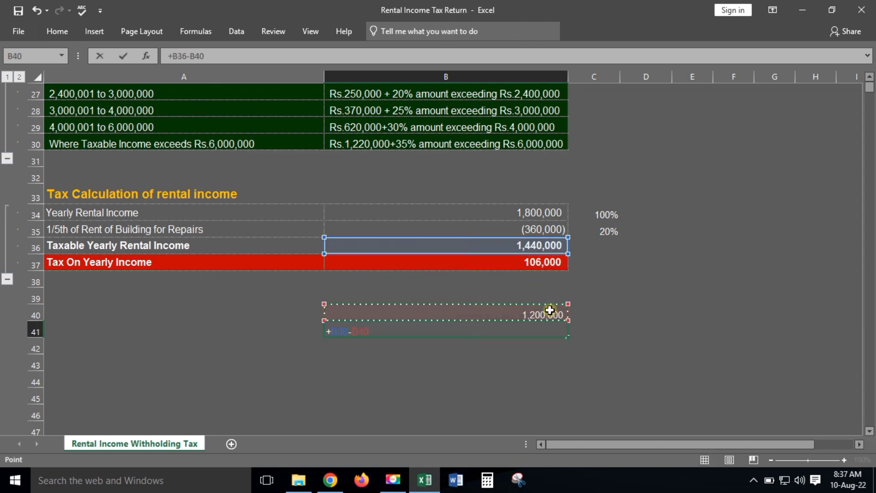
pyautogui.press('Return')
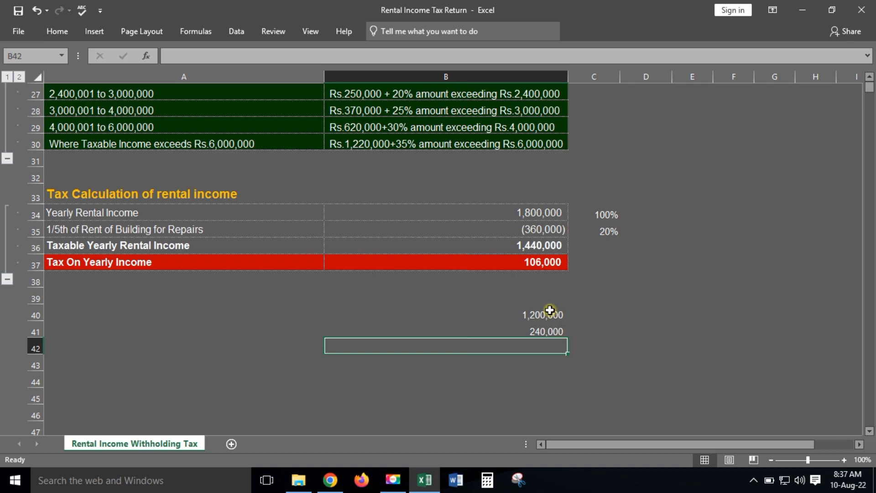
# Step: In B42 enter =B41*15/100, giving 36,000 tax on the excess
pyautogui.scroll(2, 534, 315)
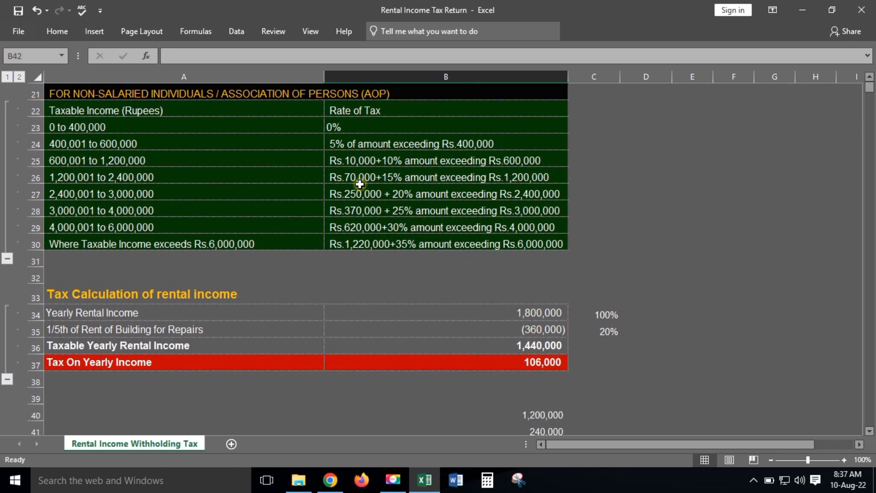
pyautogui.click(392, 178)
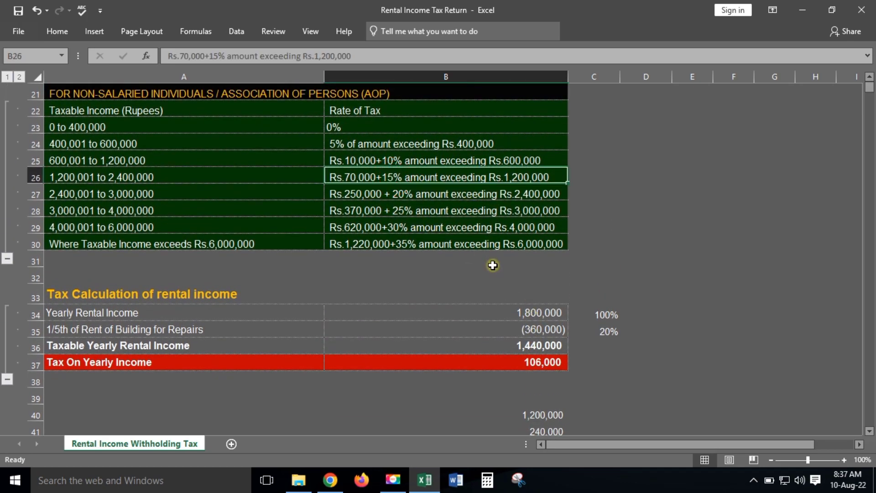
pyautogui.scroll(-3, 493, 265)
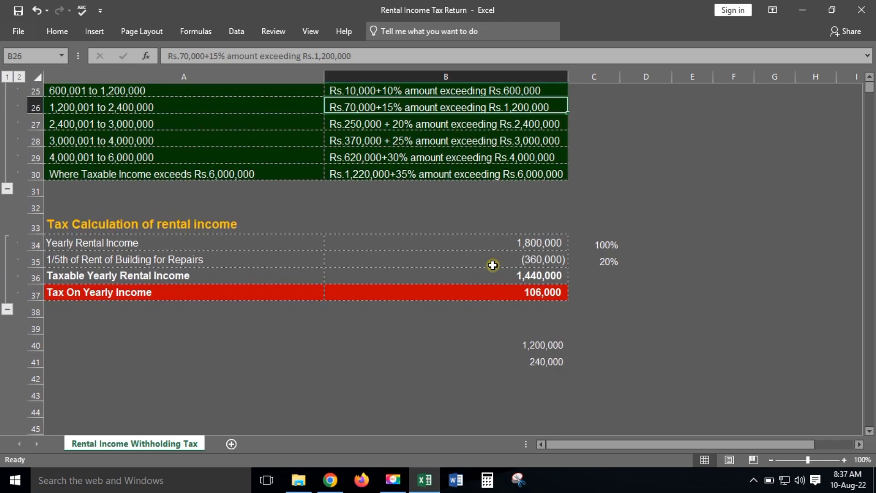
pyautogui.click(549, 297)
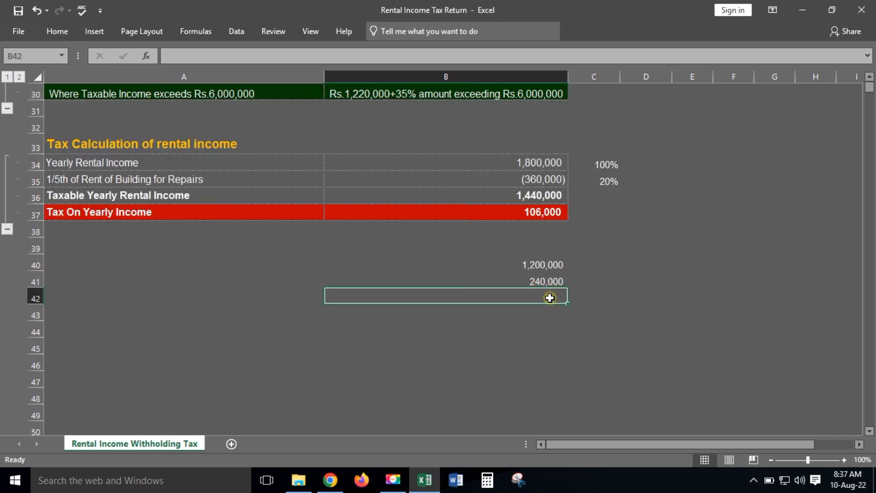
pyautogui.write('+')
pyautogui.press('Up')
pyautogui.write('*15/100..')
pyautogui.press('BackSpace')
pyautogui.press('BackSpace')
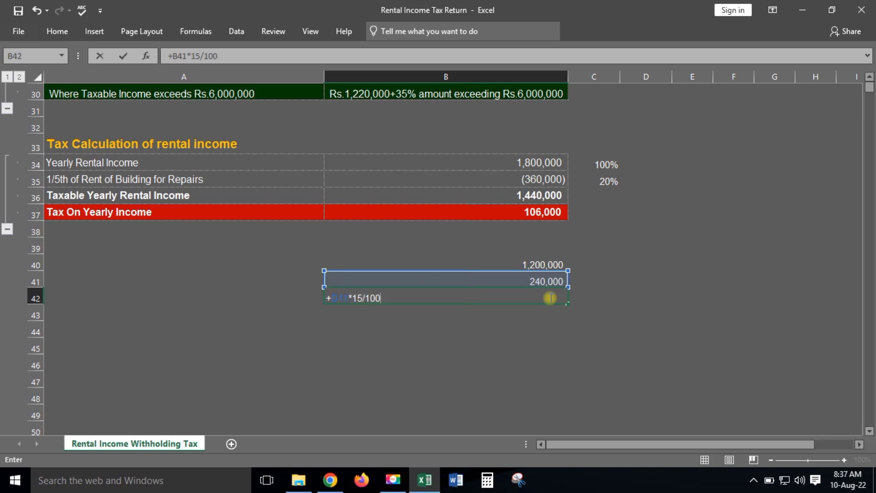
pyautogui.press('Return')
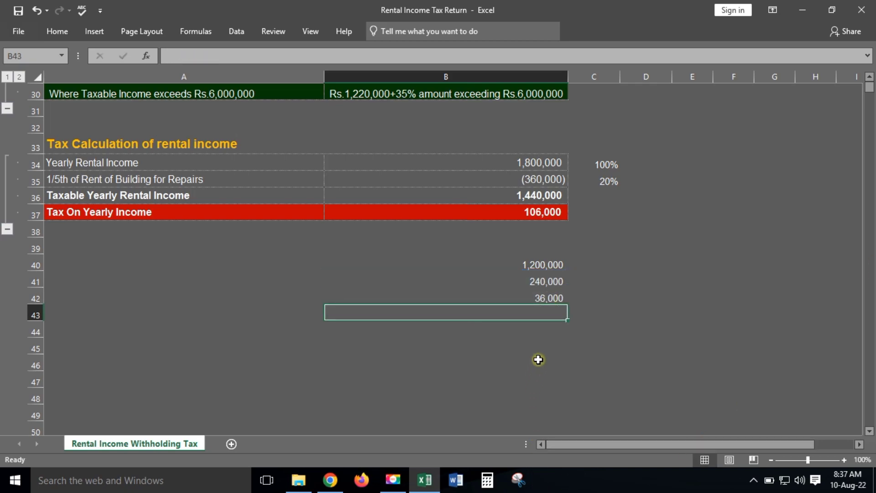
# Step: Put the 70,000 fixed slab amount in B43 and total B43+B42 in B44 as 106,000
pyautogui.scroll(3, 331, 151)
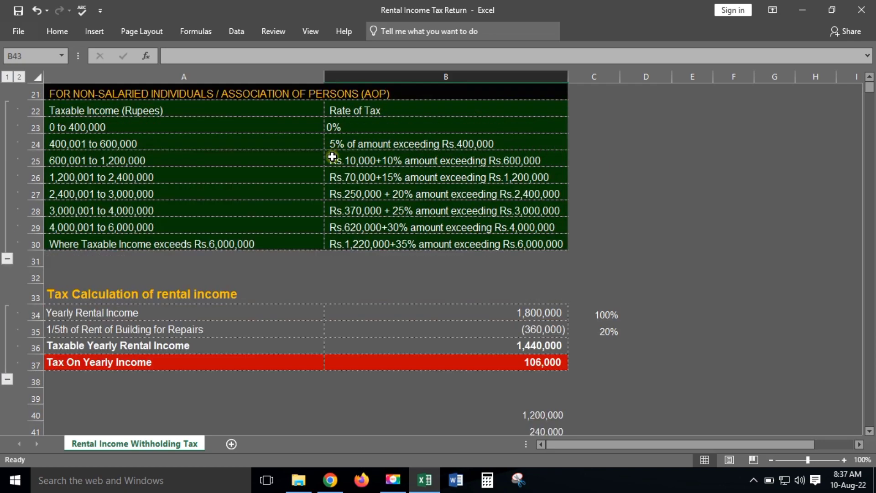
pyautogui.click(350, 178)
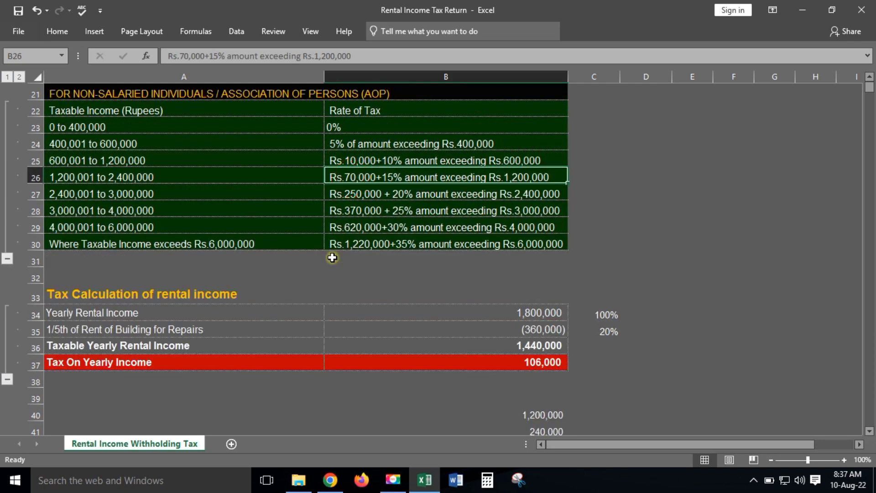
pyautogui.scroll(-4, 333, 258)
pyautogui.click(543, 263)
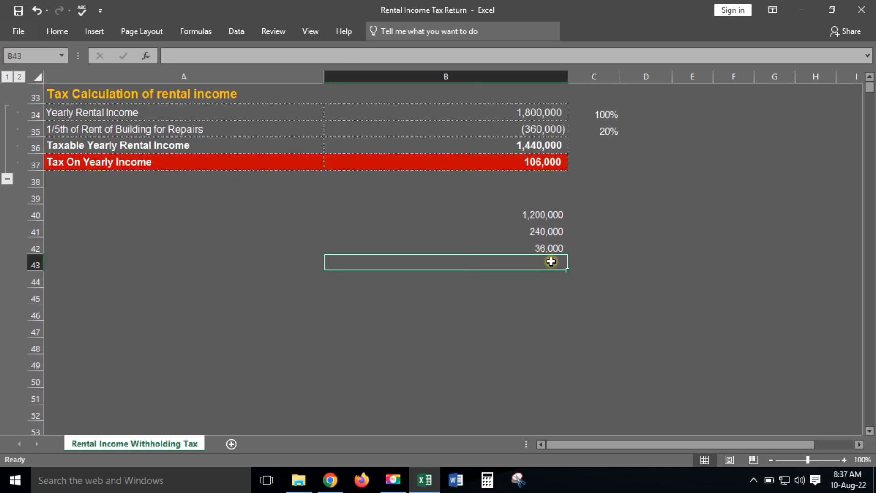
pyautogui.write('+70000')
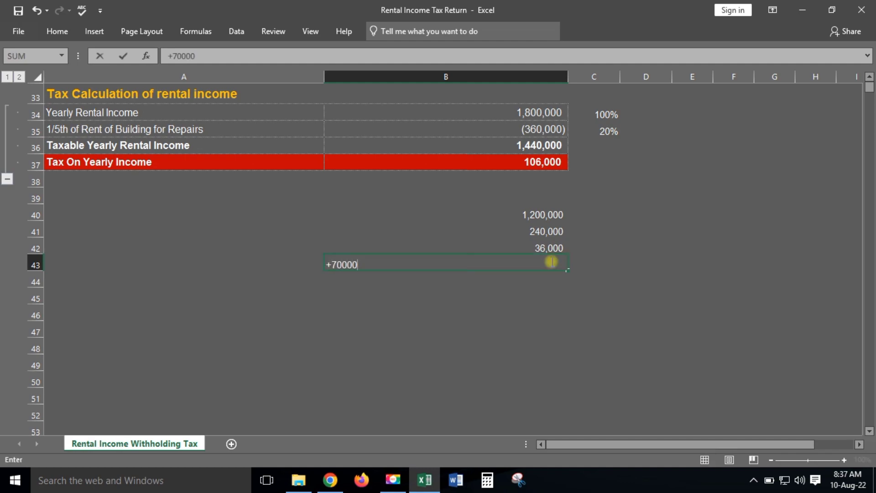
pyautogui.press('Return')
pyautogui.write('+')
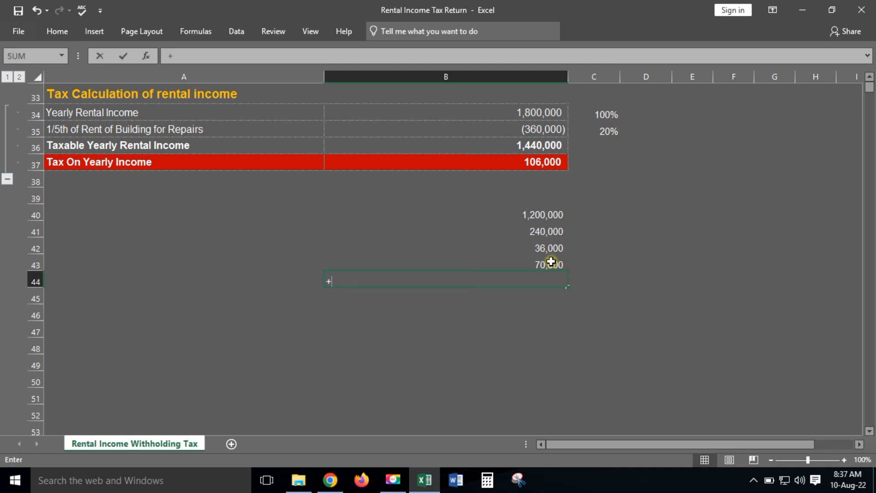
pyautogui.click(551, 261)
pyautogui.write('+')
pyautogui.press('Up')
pyautogui.press('Up')
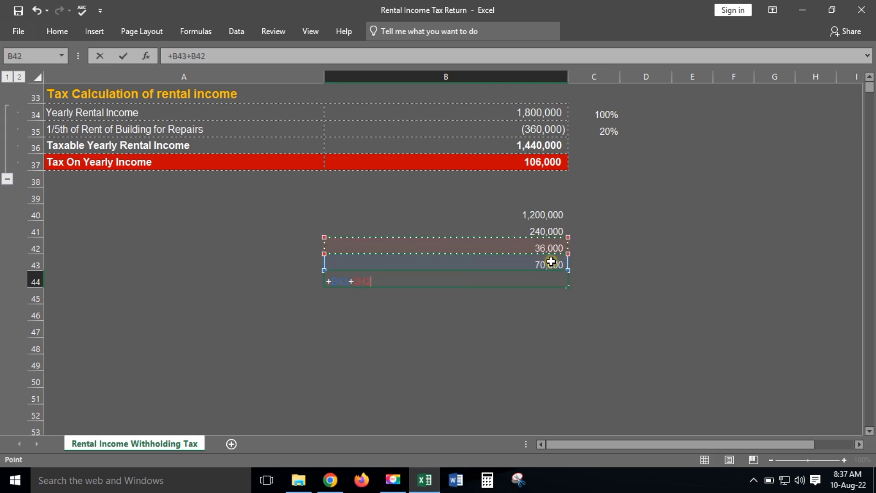
pyautogui.press('Return')
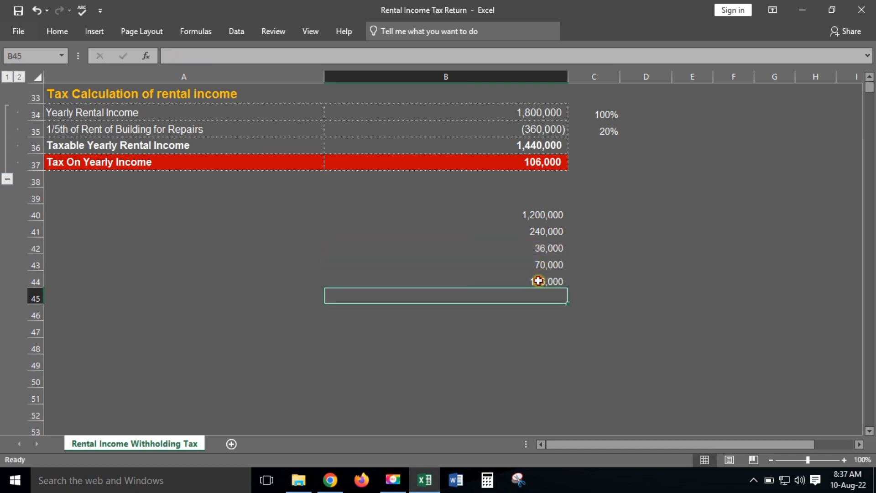
# Step: Verify the B44 total formula against the sheet's 106,000 tax formula in B37
pyautogui.click(539, 280)
pyautogui.press('F2')
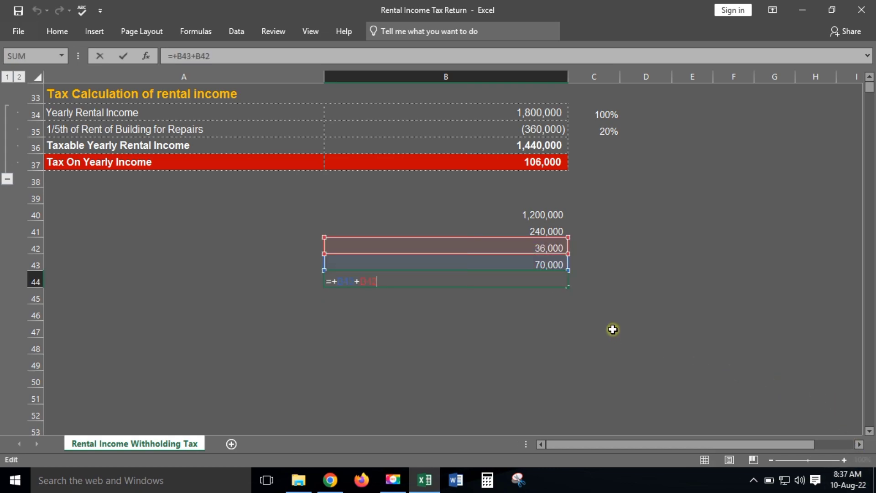
pyautogui.click(611, 328)
pyautogui.click(536, 163)
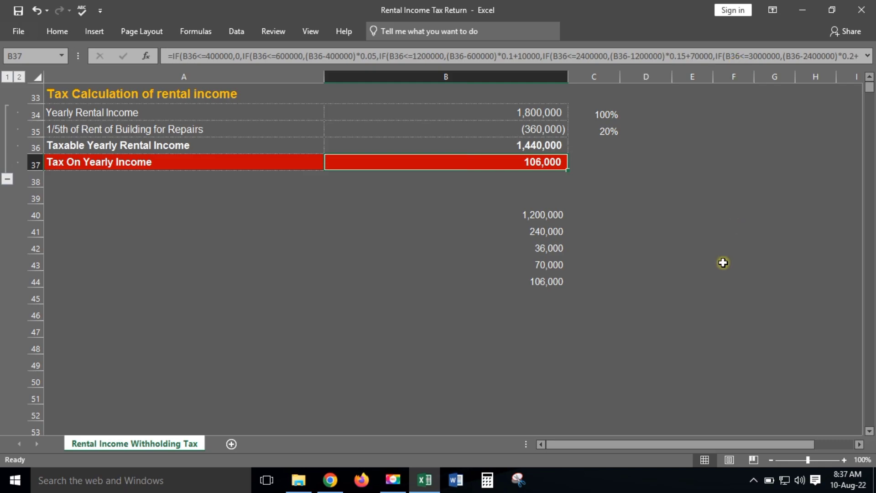
pyautogui.click(639, 214)
pyautogui.click(525, 98)
pyautogui.click(554, 120)
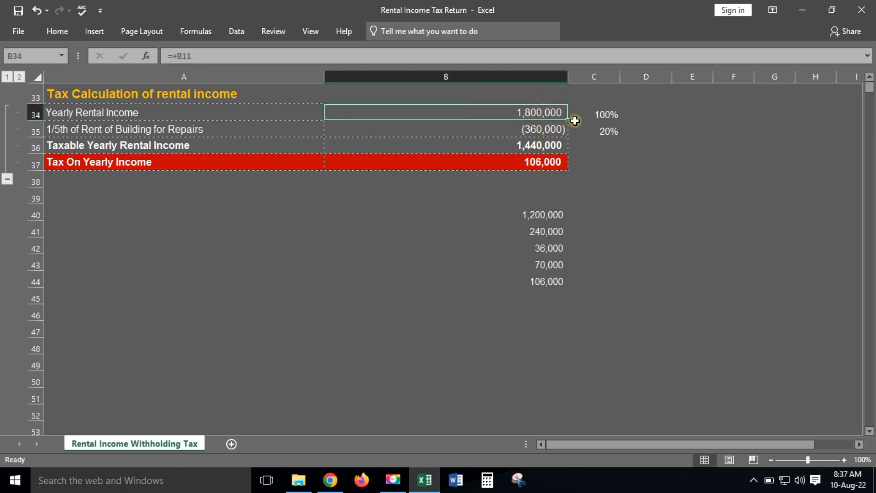
pyautogui.write('2,500,000')
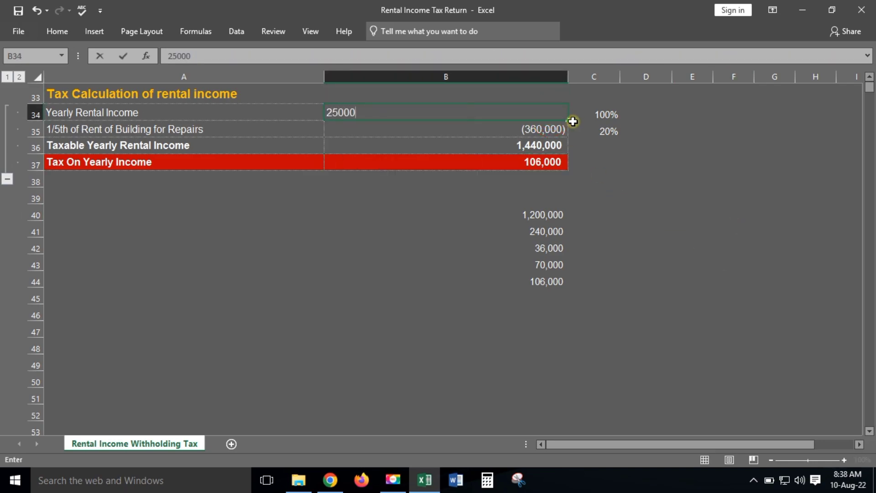
pyautogui.press('Return')
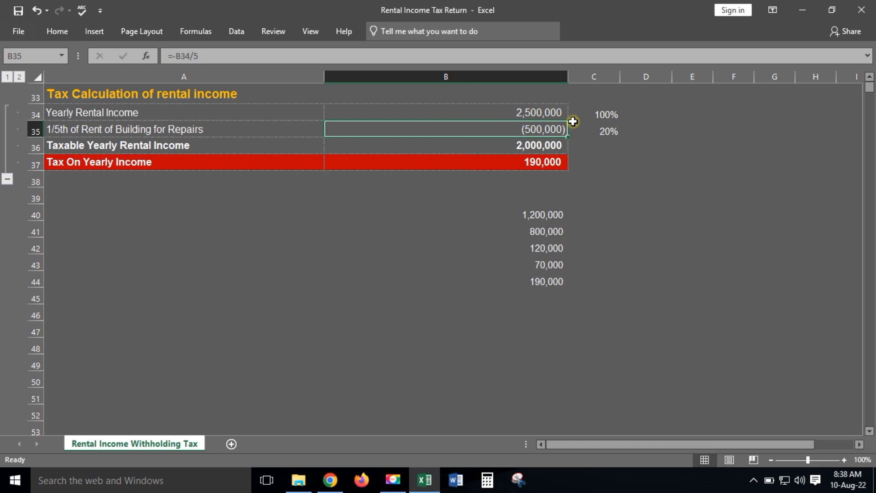
pyautogui.press('Up')
pyautogui.write('9000000')
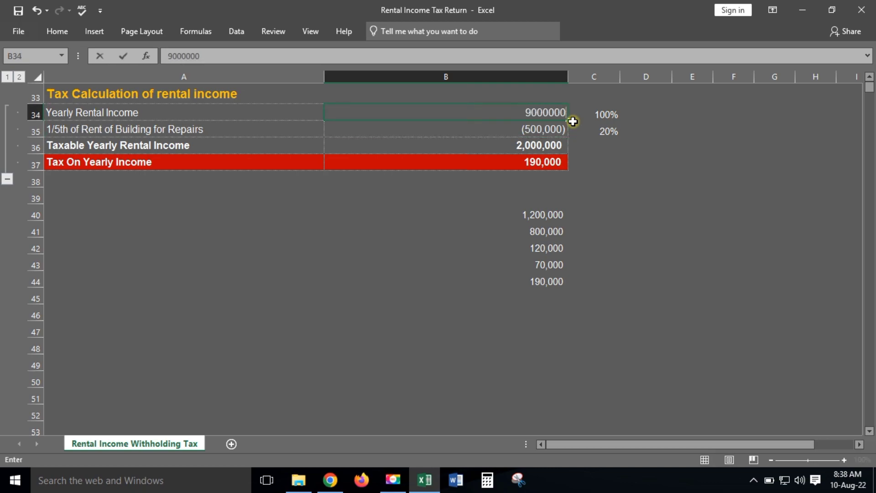
pyautogui.press('Return')
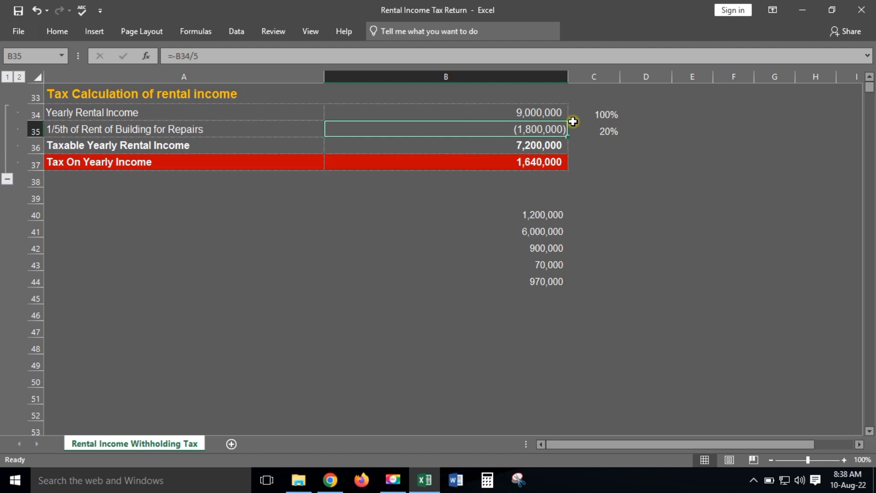
pyautogui.press('Up')
pyautogui.write('180000')
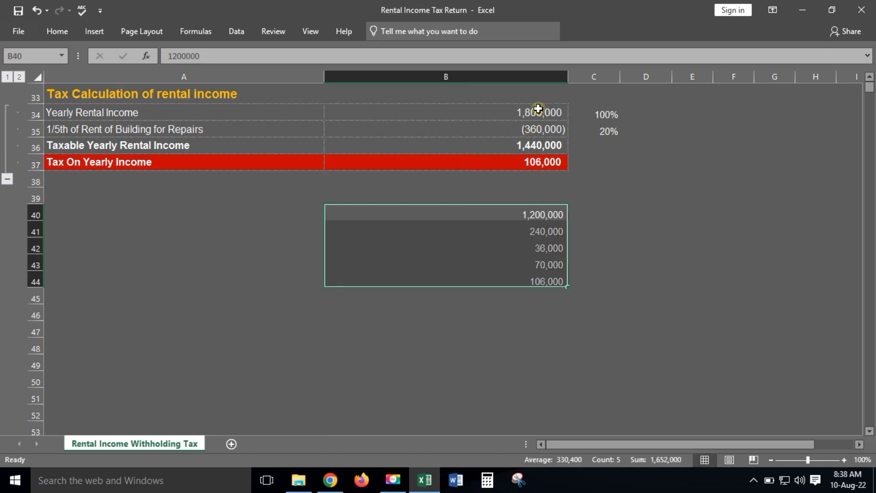
pyautogui.click(550, 166)
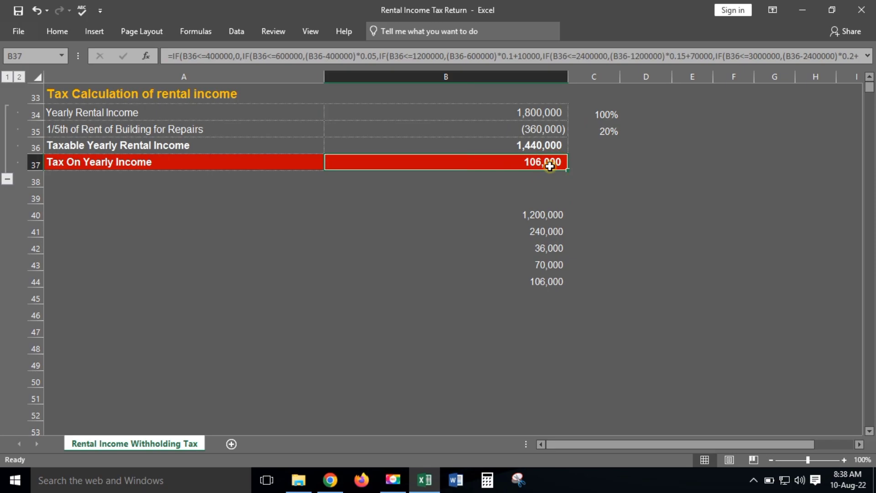
pyautogui.click(334, 487)
pyautogui.click(799, 323)
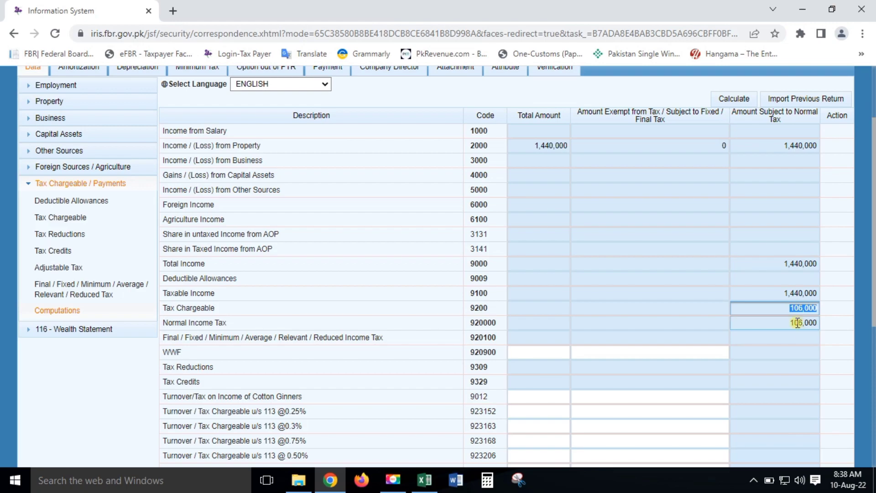
pyautogui.scroll(-5, 792, 303)
pyautogui.click(758, 381)
pyautogui.click(783, 422)
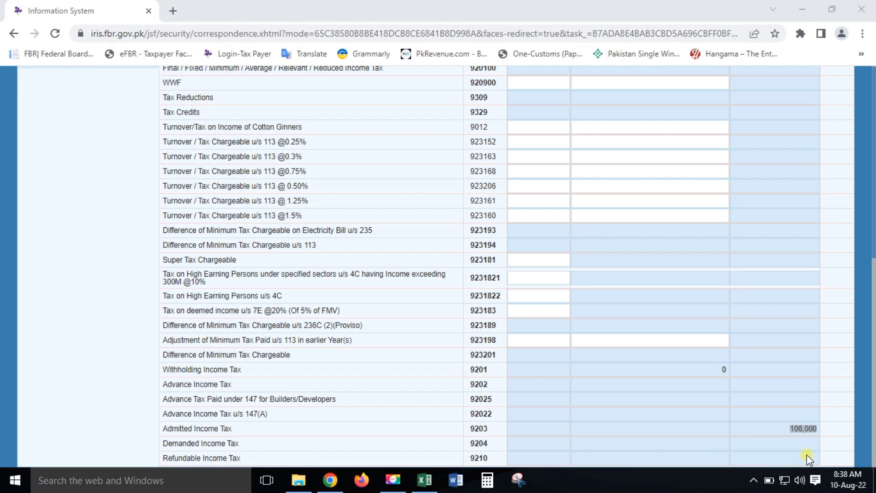
pyautogui.click(778, 365)
pyautogui.scroll(8, 730, 313)
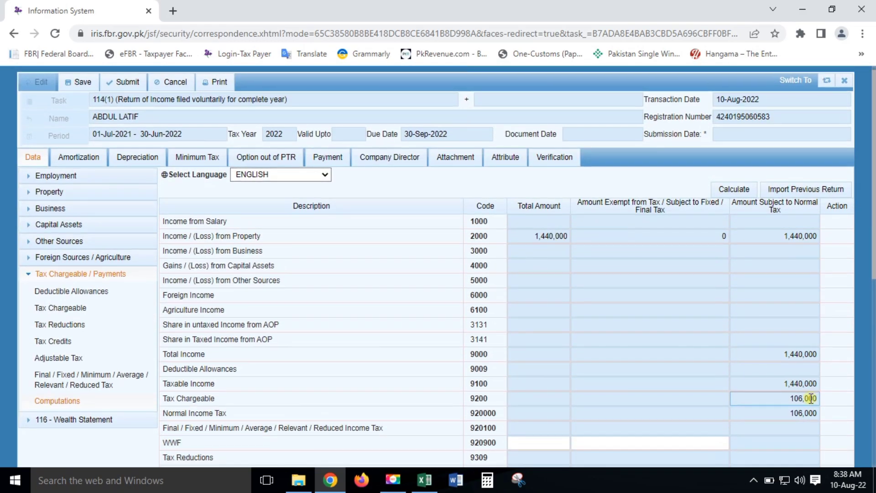
pyautogui.scroll(-3, 810, 399)
pyautogui.hotkey('alt', 'Tab')
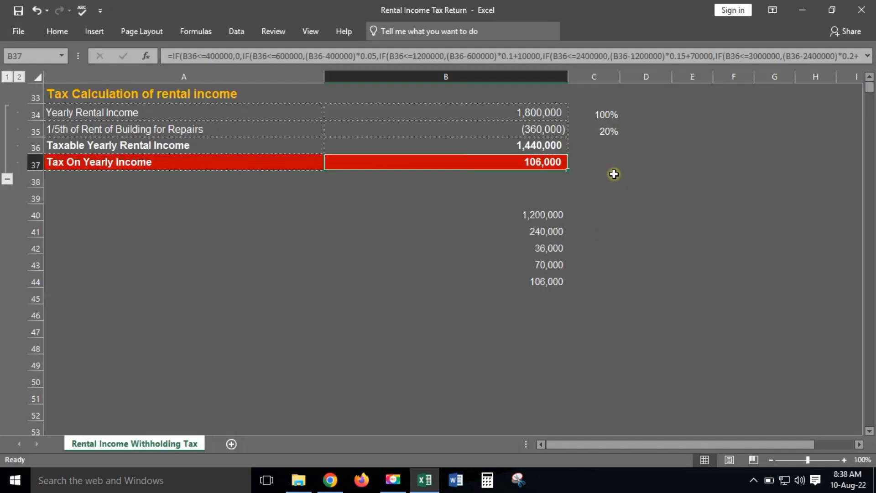
# Step: Collapse the rental income calculation rows 34–37 and the tax-rate table rows 22–30
pyautogui.click(7, 178)
pyautogui.scroll(5, 381, 305)
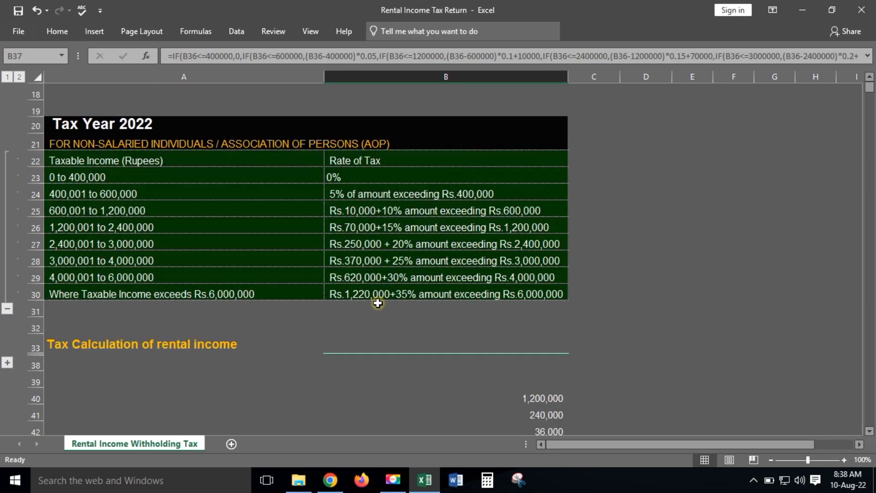
pyautogui.click(7, 309)
pyautogui.scroll(2, 183, 245)
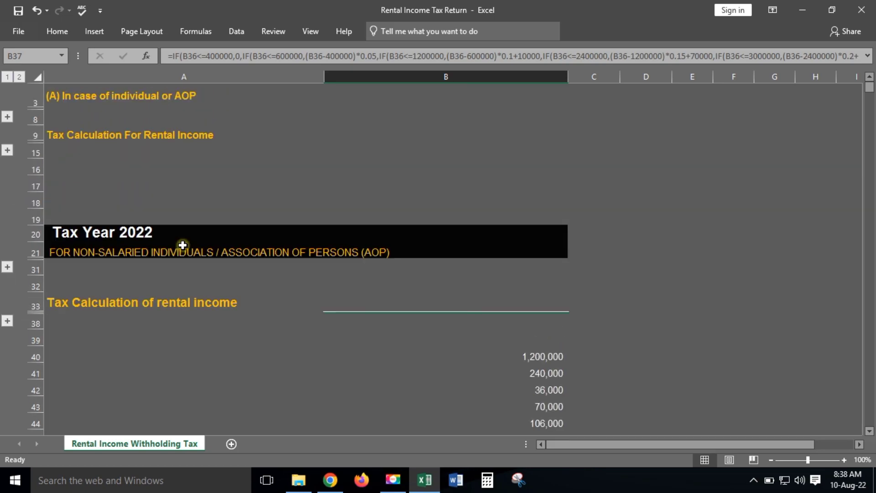
pyautogui.scroll(1, 183, 245)
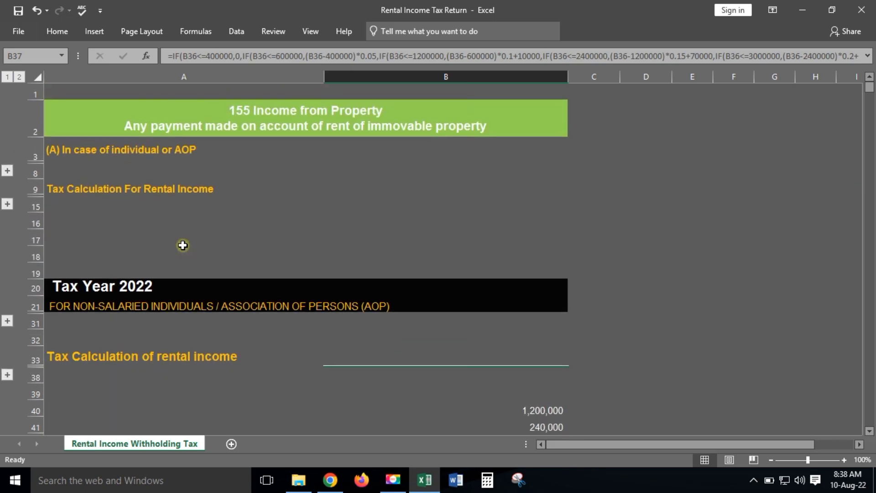
# Step: Expand rows 10–14 and inspect the yearly tax formula in B12
pyautogui.click(9, 204)
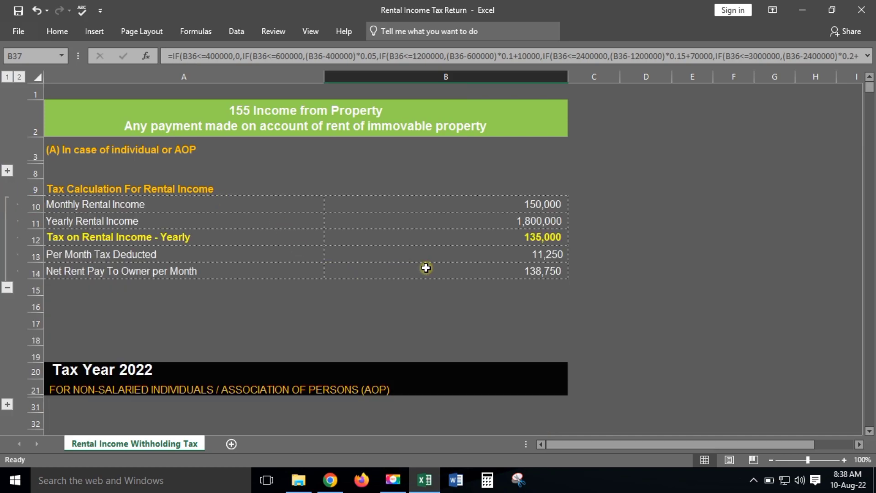
pyautogui.moveTo(556, 254); pyautogui.dragTo(309, 262)
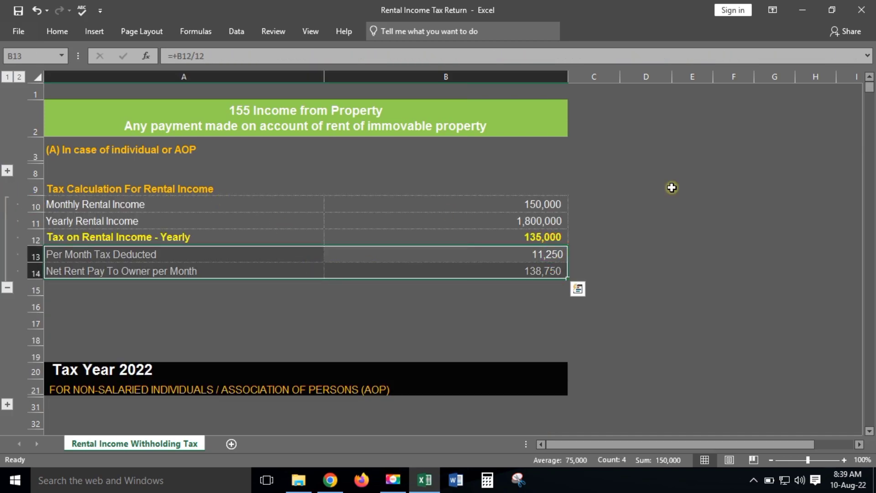
pyautogui.click(560, 237)
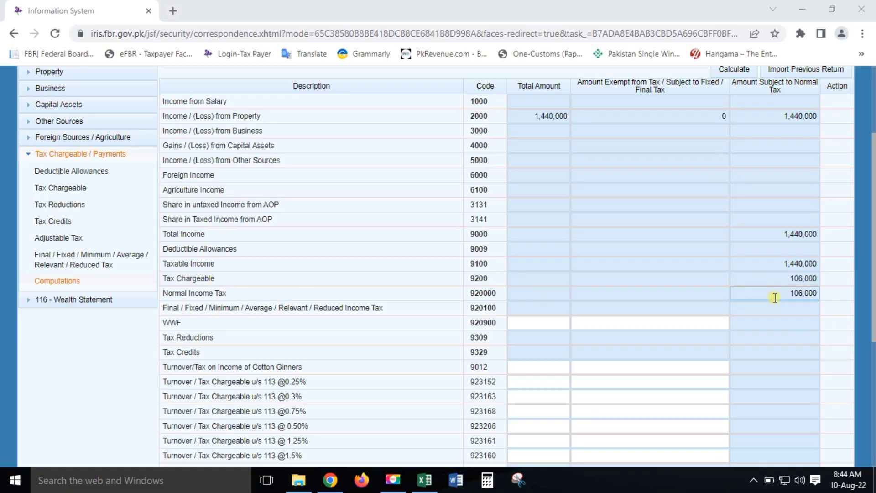
# Step: Confirm the 106,000 normal income tax, then locate the Rent of Immoveable Property u/s 155 row in Adjustable Tax
pyautogui.click(801, 293)
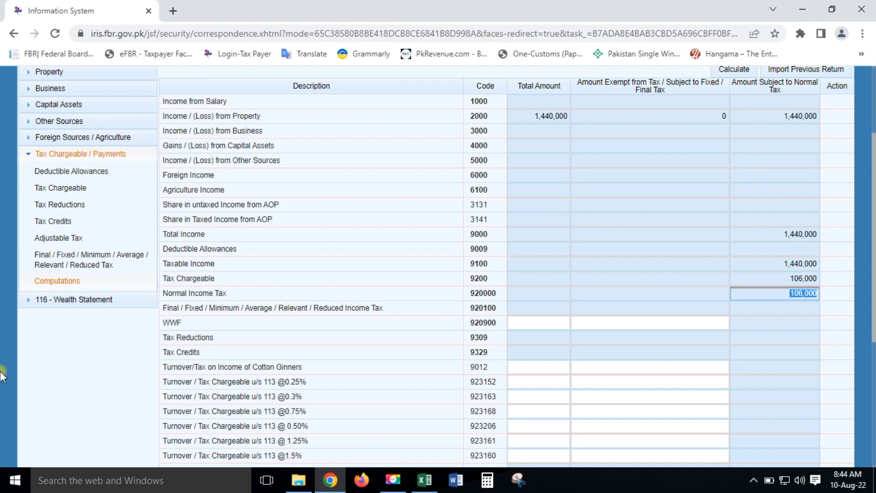
pyautogui.click(51, 238)
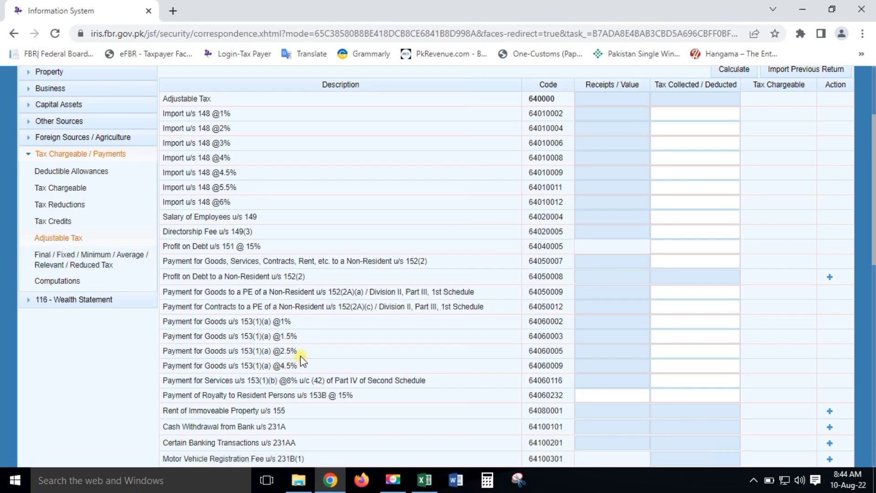
pyautogui.moveTo(167, 411)
pyautogui.mouseDown()
pyautogui.moveTo(226, 413)
pyautogui.moveTo(173, 413)
pyautogui.mouseUp()
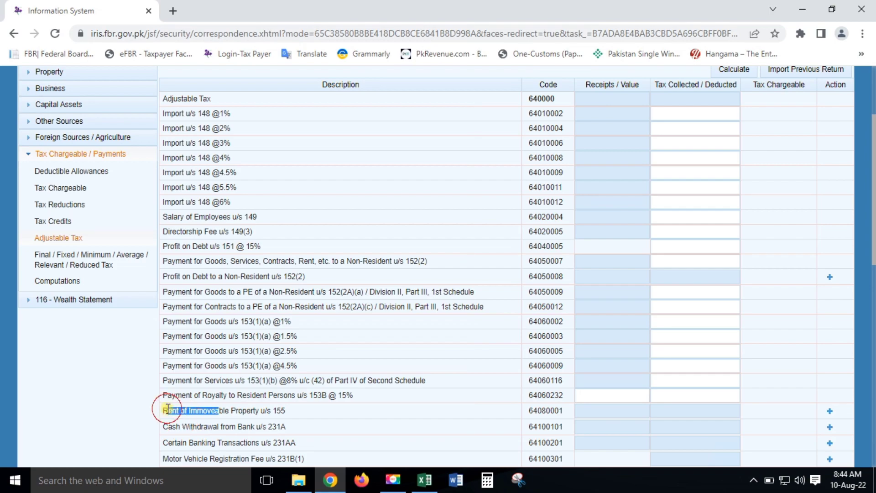
pyautogui.moveTo(286, 410); pyautogui.dragTo(242, 410)
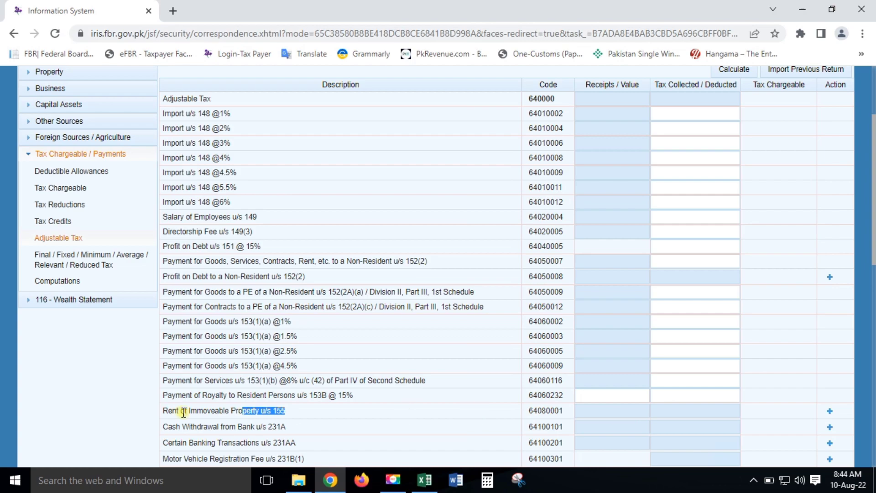
pyautogui.scroll(-3, 516, 399)
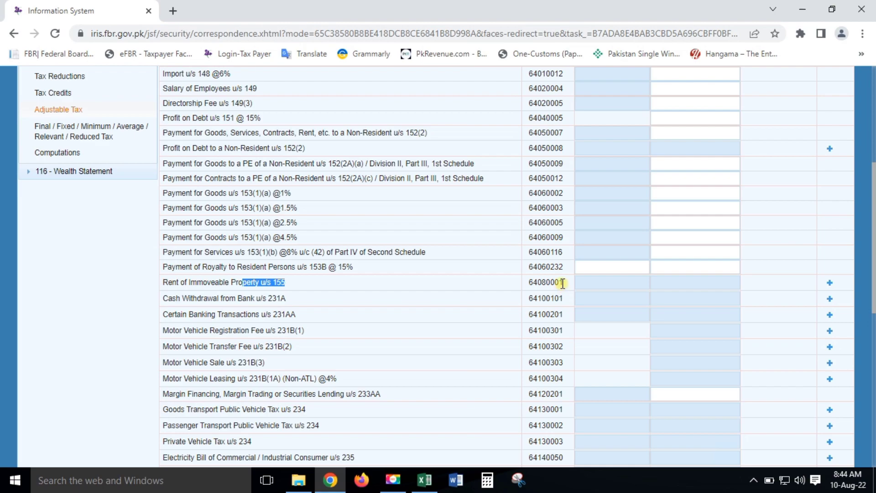
pyautogui.tripleClick(562, 283)
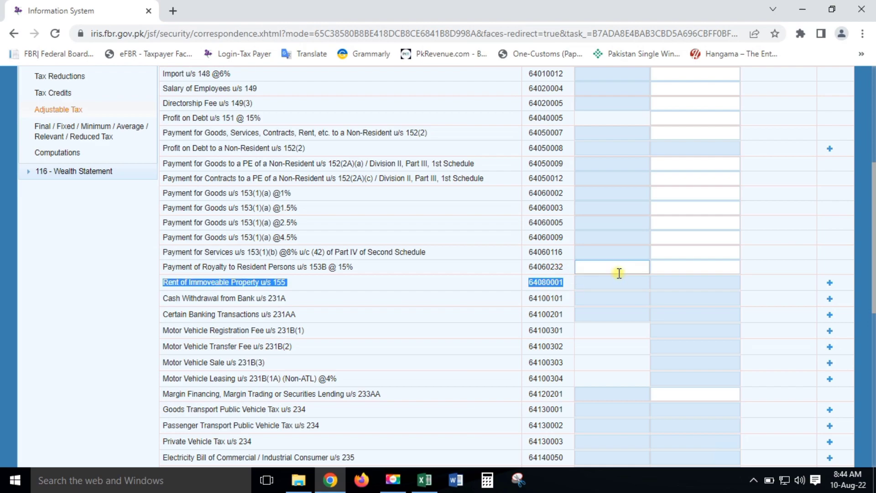
# Step: Add a u/s 155 rent line for property shop 3, Karachi, and select its zero amount
pyautogui.click(829, 283)
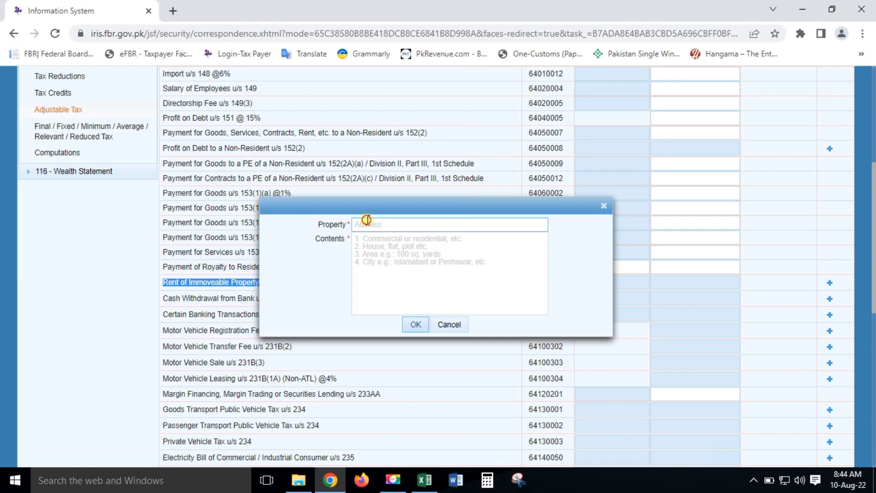
pyautogui.click(367, 222)
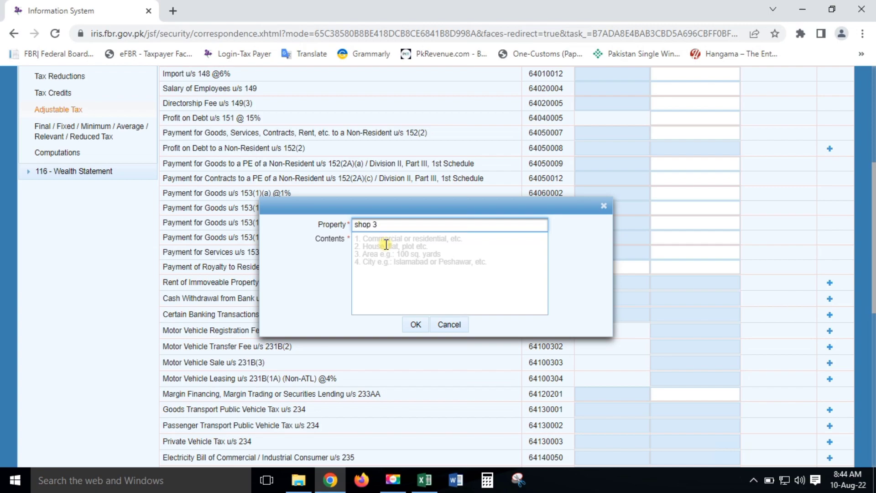
pyautogui.click(386, 247)
pyautogui.write('kara')
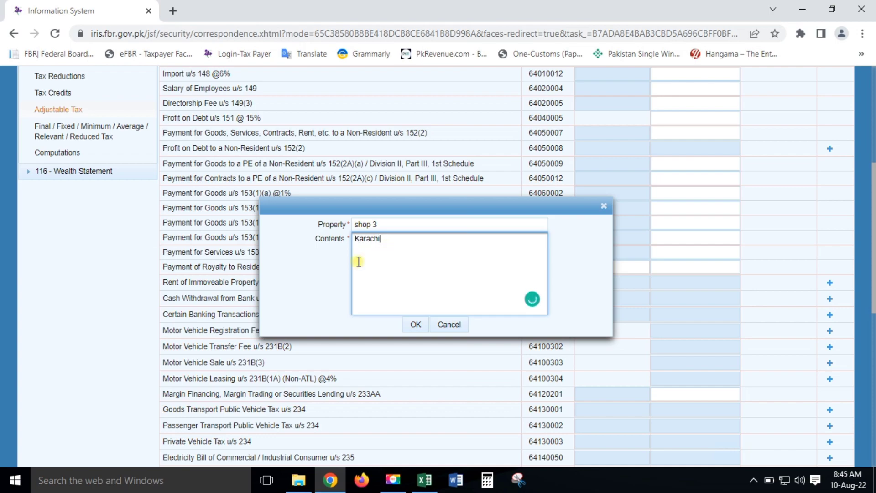
pyautogui.click(416, 331)
pyautogui.click(644, 328)
pyautogui.doubleClick(639, 296)
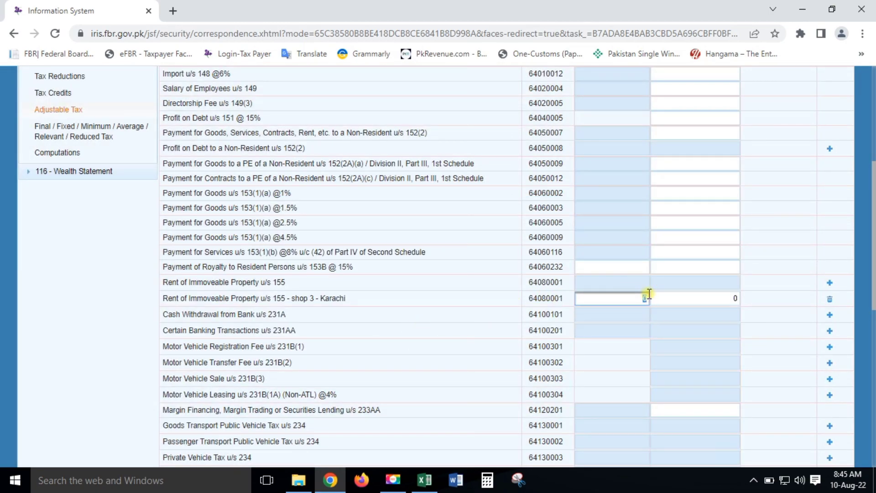
pyautogui.hotkey('alt', 'Tab')
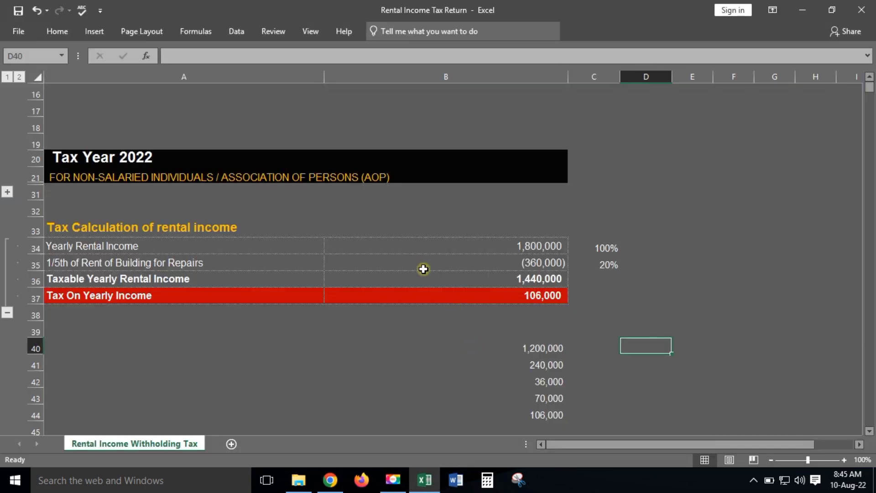
# Step: Copy the 1,800,000 yearly rental income from cell B11
pyautogui.scroll(5, 420, 269)
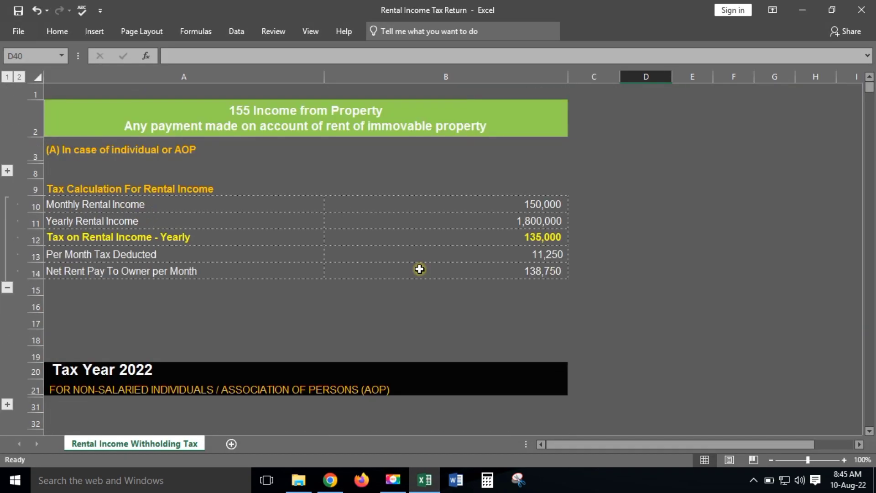
pyautogui.click(549, 221)
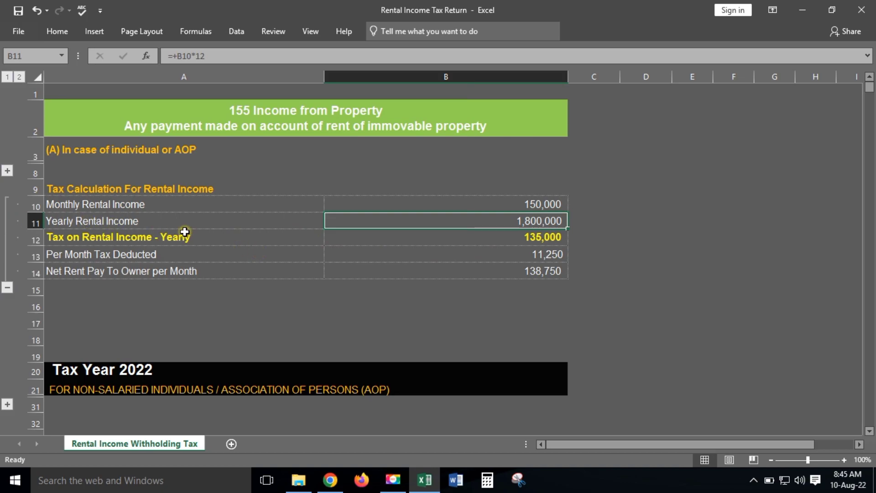
pyautogui.click(520, 242)
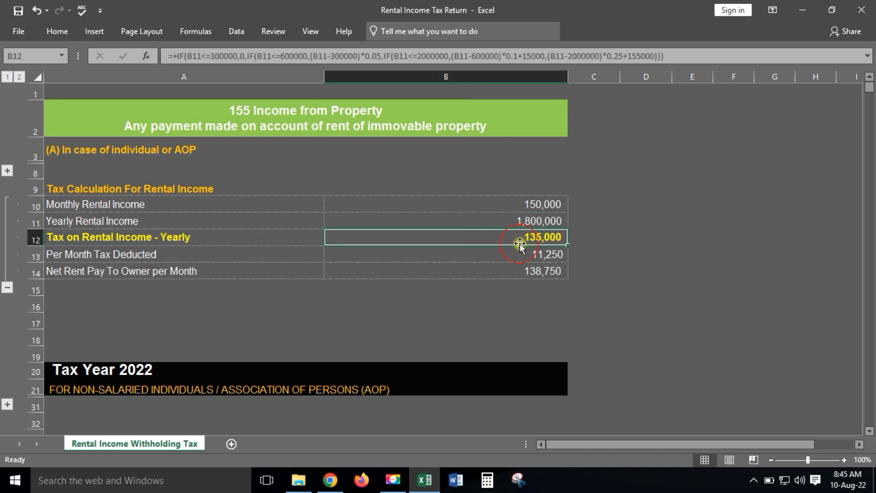
pyautogui.click(534, 220)
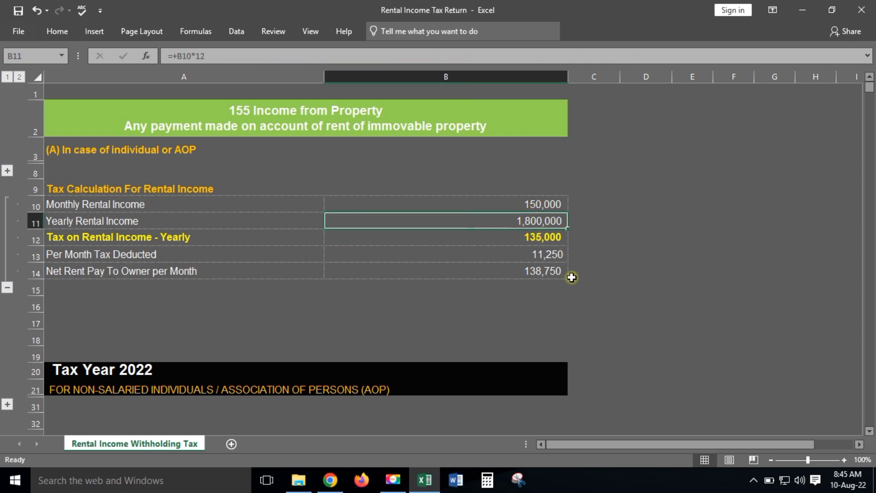
pyautogui.hotkey('ctrl', 'c')
# Step: Paste 1,800,000 as shop 3's receipts and 135,000 from B12 as tax deducted
pyautogui.hotkey('alt', 'Tab')
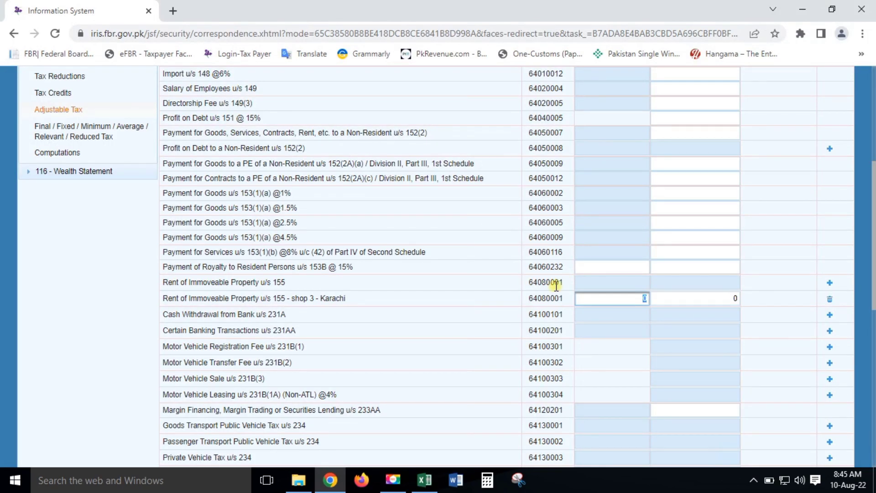
pyautogui.hotkey('ctrl', 'v')
pyautogui.hotkey('alt', 'Tab')
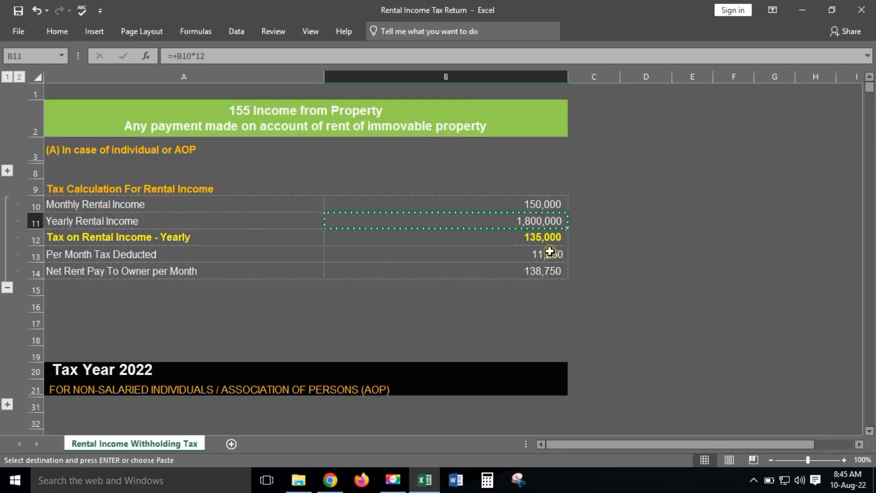
pyautogui.click(545, 236)
pyautogui.hotkey('ctrl', 'c')
pyautogui.hotkey('alt', 'Tab')
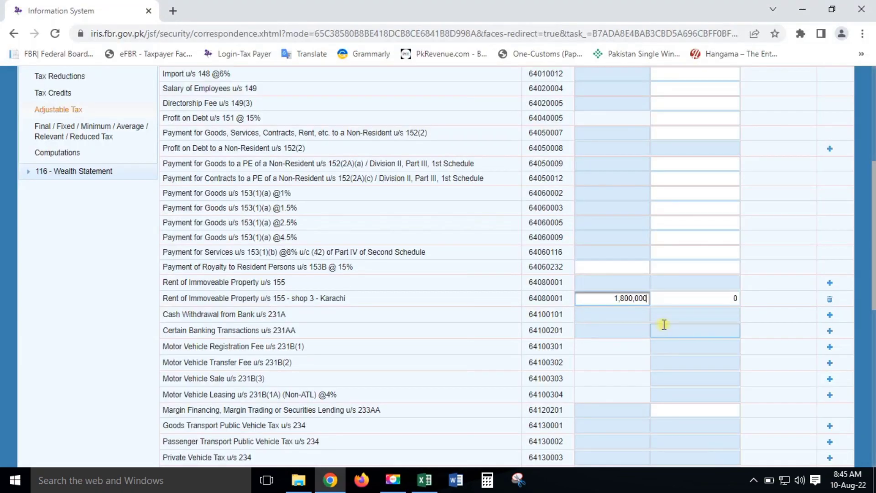
pyautogui.click(703, 297)
pyautogui.hotkey('ctrl', 'v')
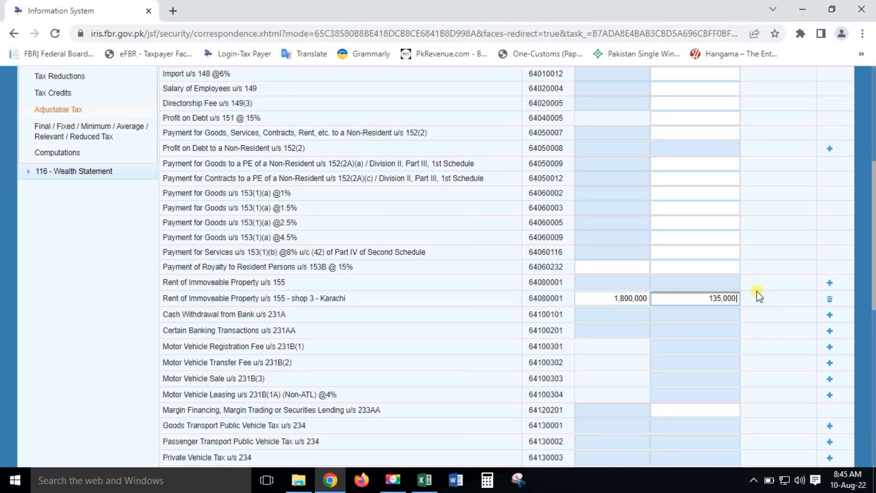
# Step: Run Calculate to update the Adjustable Tax totals
pyautogui.scroll(1, 757, 290)
pyautogui.scroll(5, 757, 288)
pyautogui.click(728, 198)
pyautogui.scroll(-15, 679, 280)
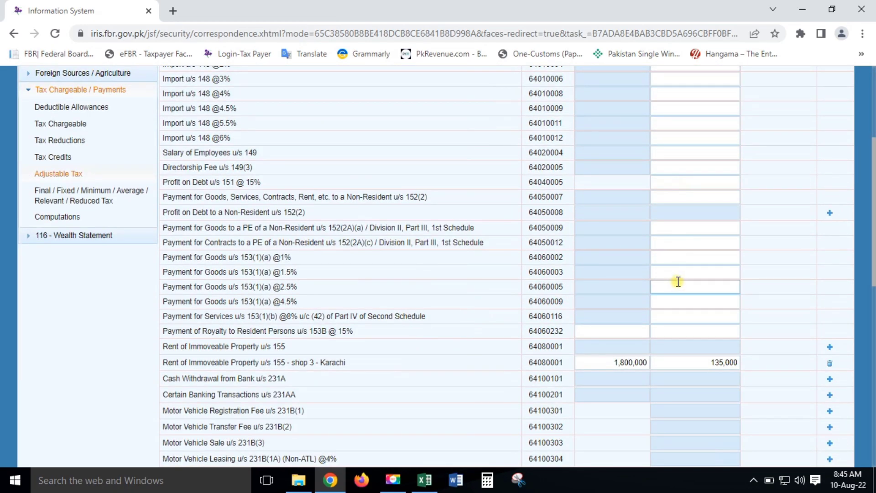
pyautogui.scroll(15, 679, 282)
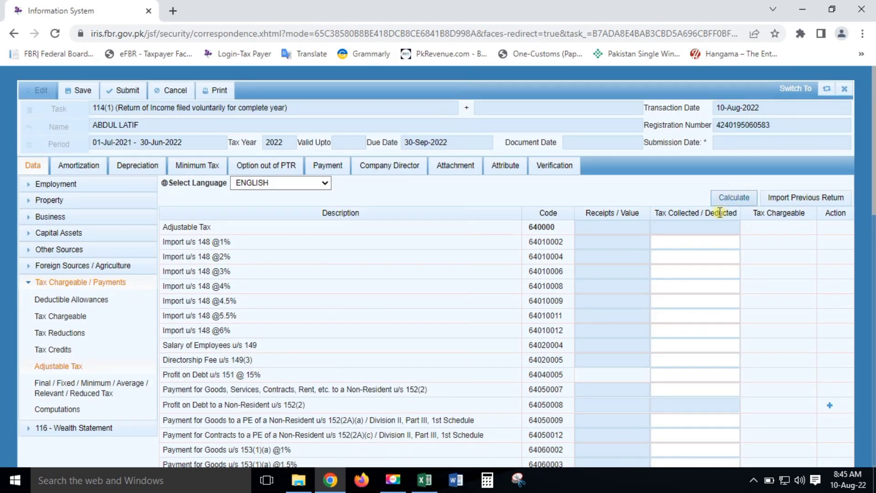
pyautogui.click(727, 203)
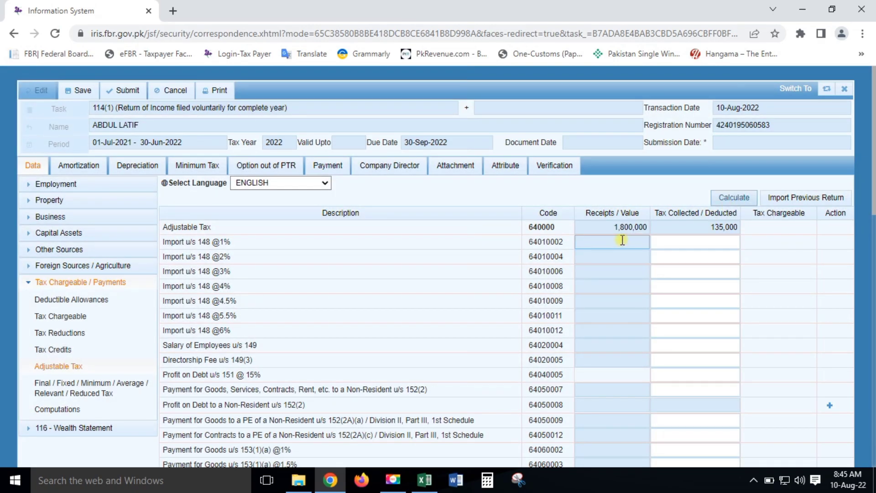
pyautogui.click(731, 198)
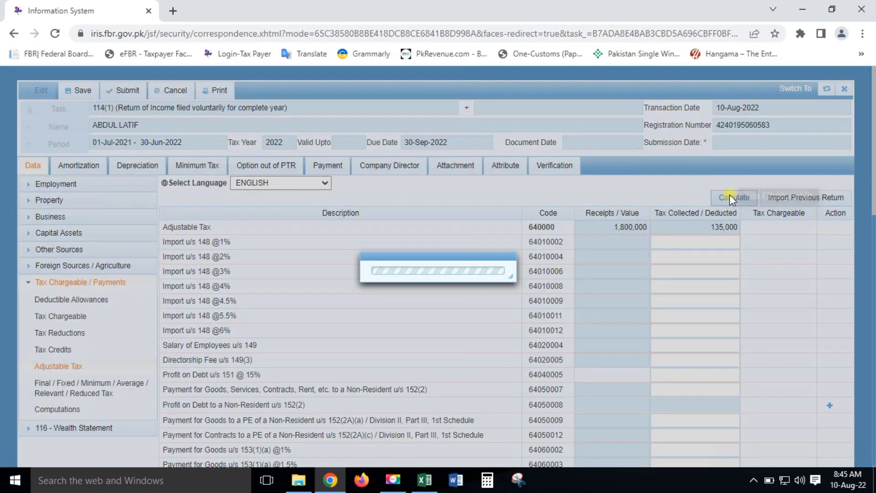
# Step: Recalculate, then check the yearly income, tax and 135,000 withholding in the Excel refund calculation
pyautogui.click(730, 194)
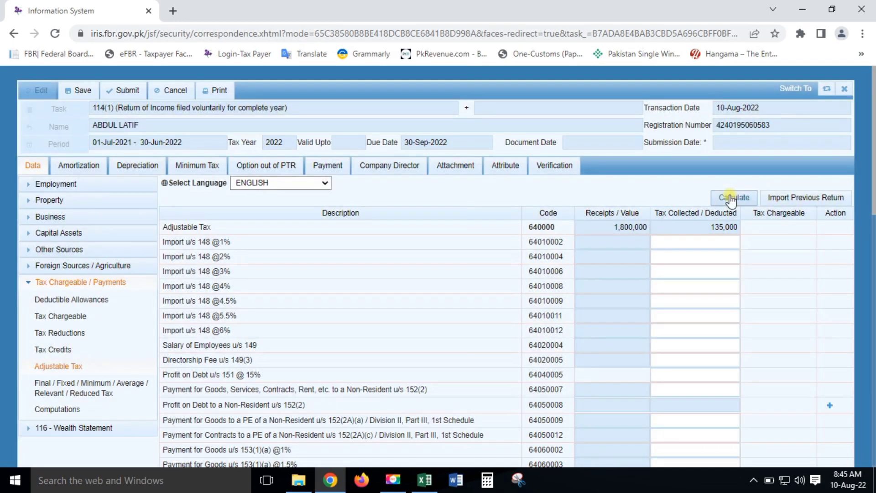
pyautogui.click(729, 196)
pyautogui.hotkey('alt', 'Tab')
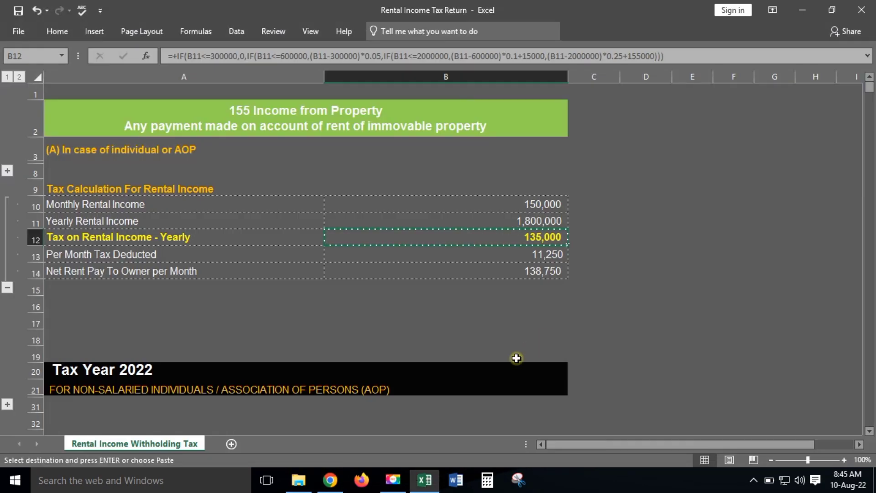
pyautogui.scroll(-10, 442, 271)
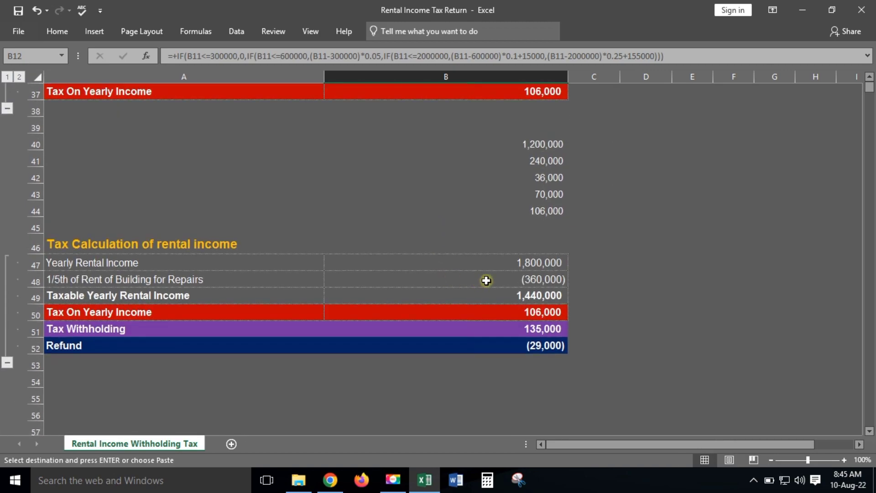
pyautogui.click(510, 269)
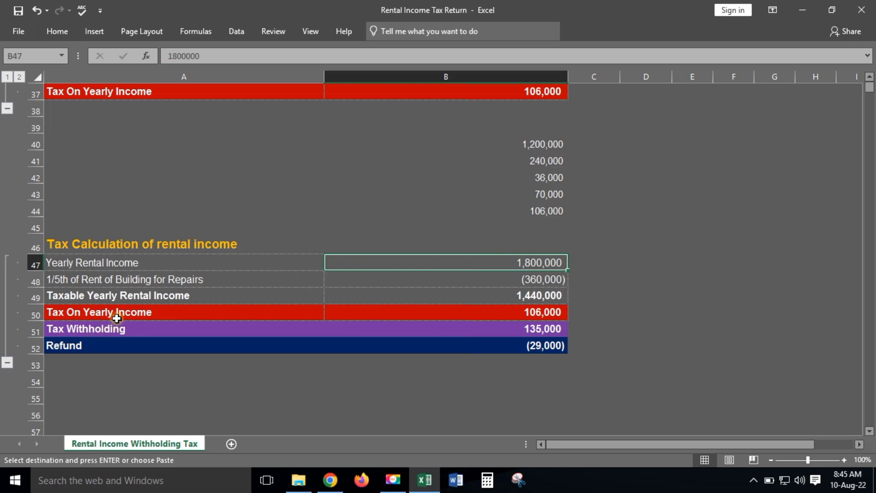
pyautogui.click(555, 312)
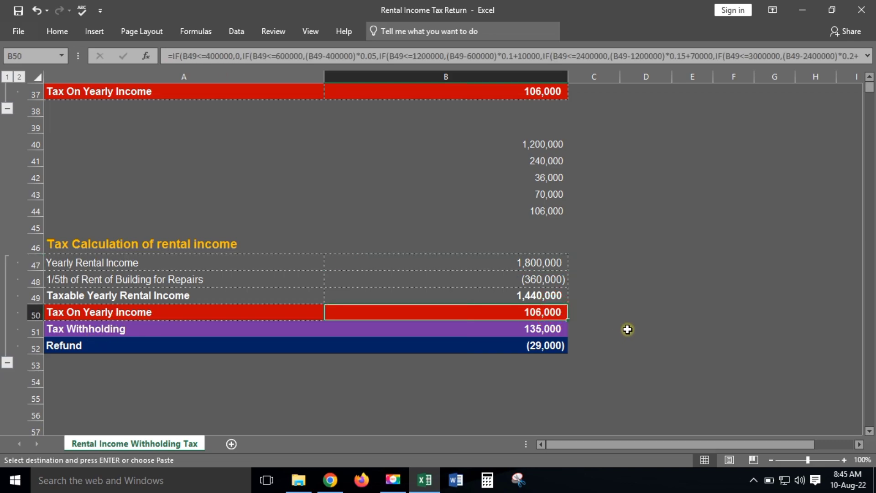
pyautogui.click(114, 329)
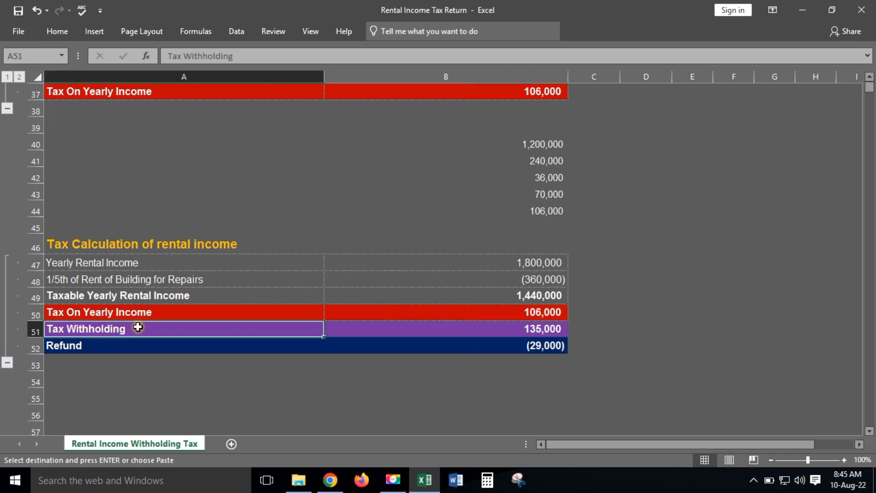
pyautogui.click(536, 329)
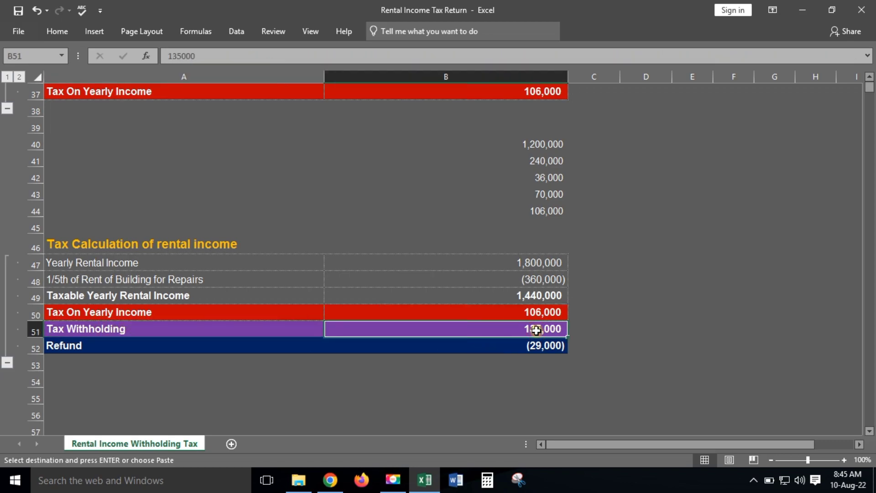
# Step: Inspect the monthly tax, net rent and B52 refund formulas before returning to IRIS
pyautogui.scroll(8, 533, 331)
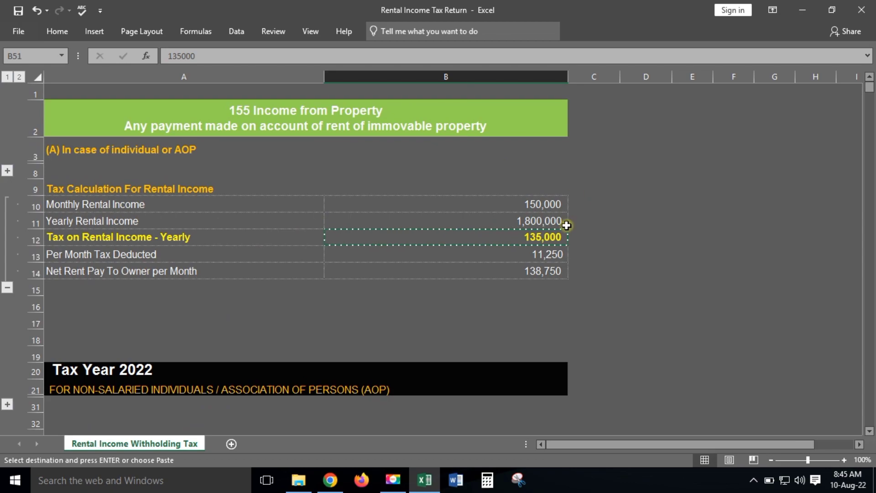
pyautogui.click(550, 256)
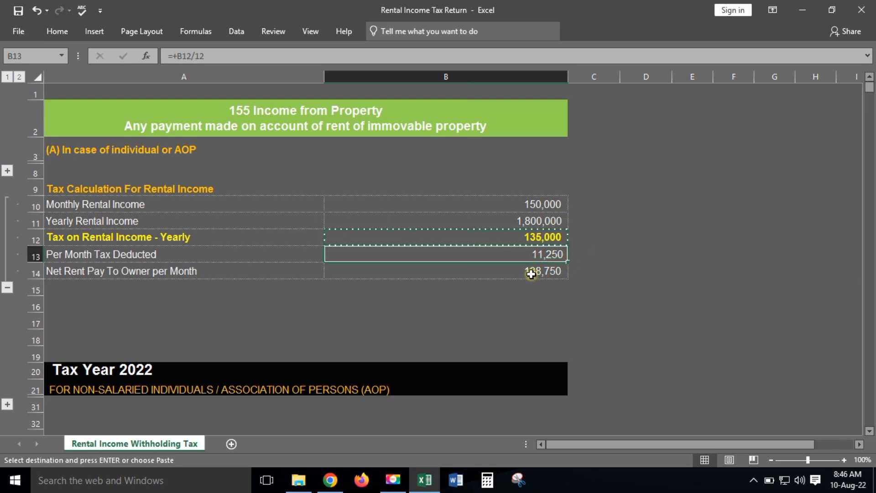
pyautogui.click(553, 272)
pyautogui.scroll(-9, 554, 271)
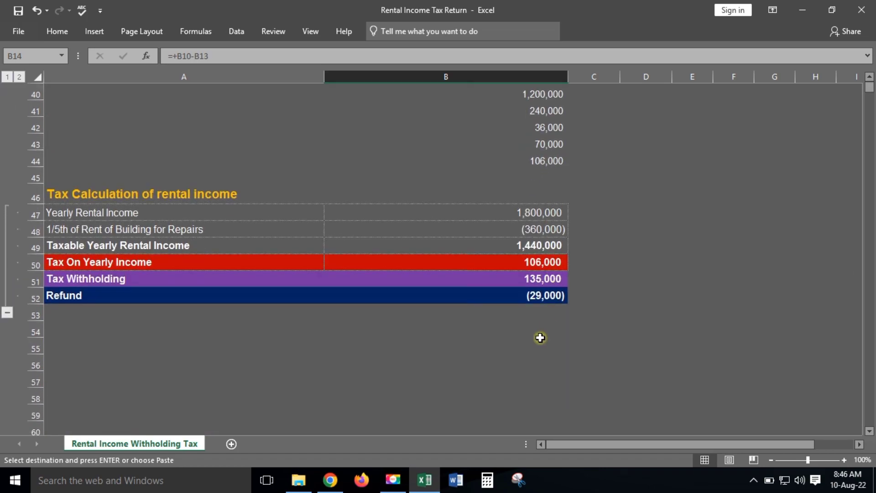
pyautogui.click(545, 301)
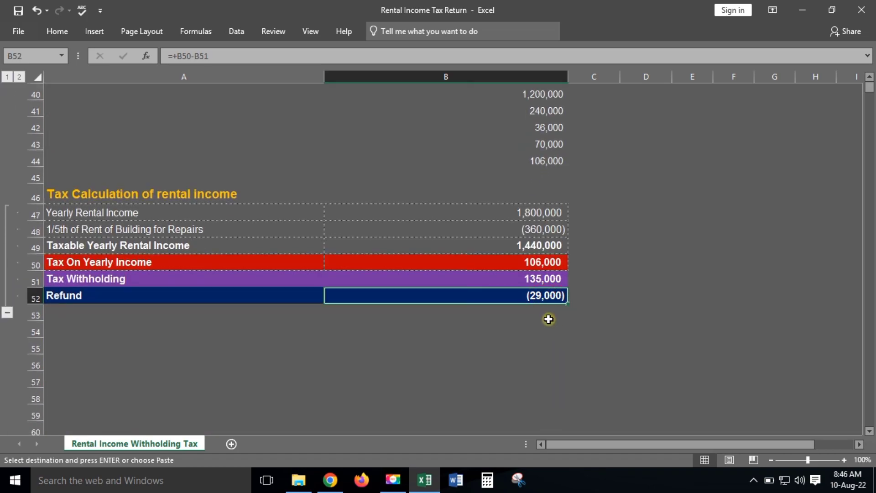
pyautogui.hotkey('alt', 'Tab')
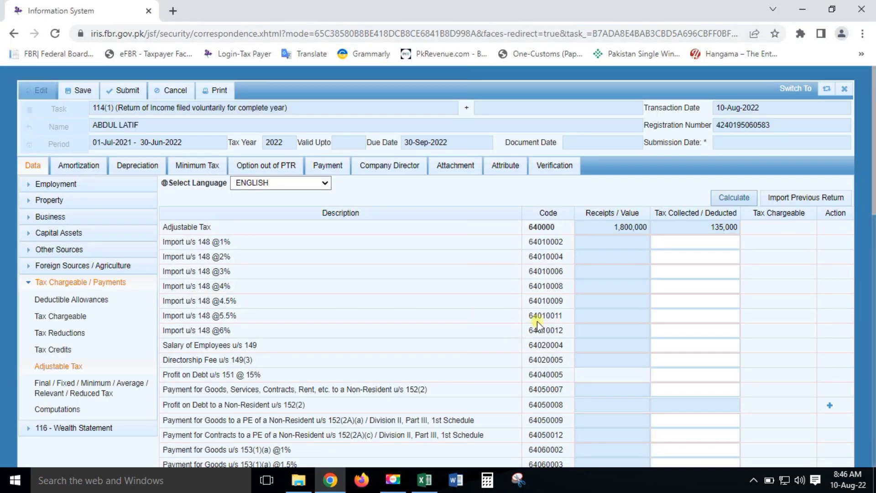
# Step: Recalculate computations, confirm 135,000 withholding and 29,000 refundable tax, then expand 116 - Wealth Statement
pyautogui.scroll(-12, 572, 303)
pyautogui.scroll(15, 572, 303)
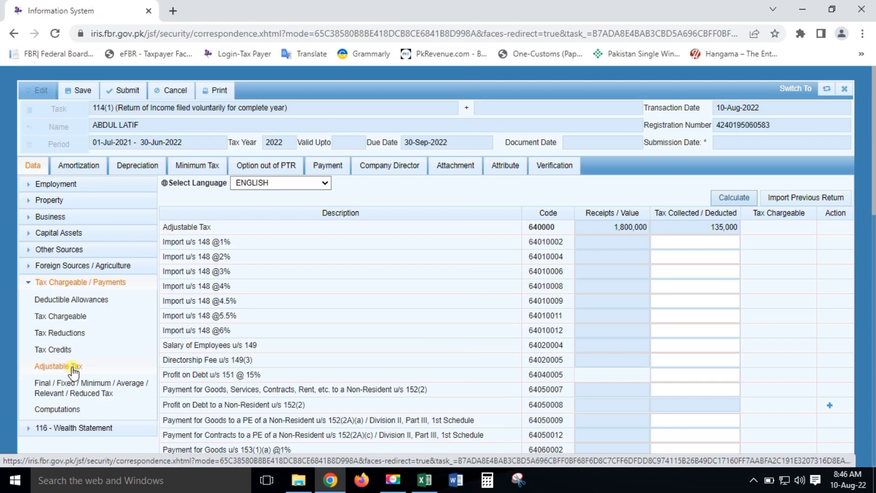
pyautogui.click(64, 409)
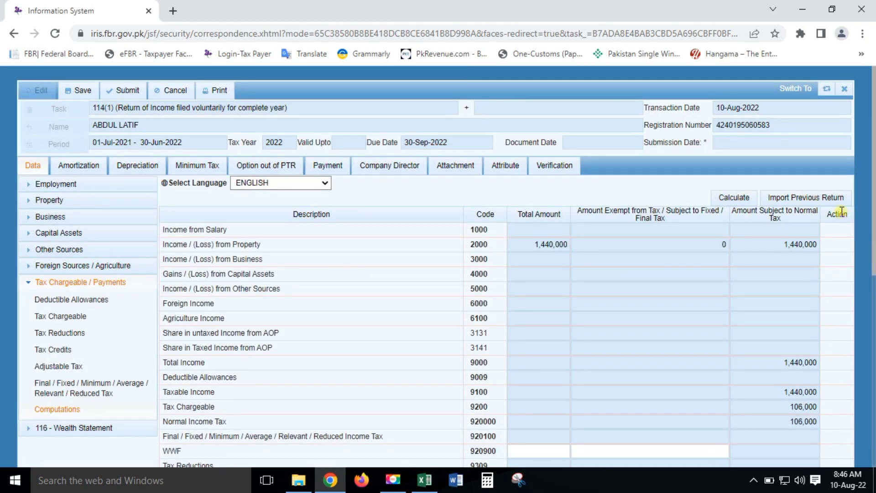
pyautogui.click(727, 196)
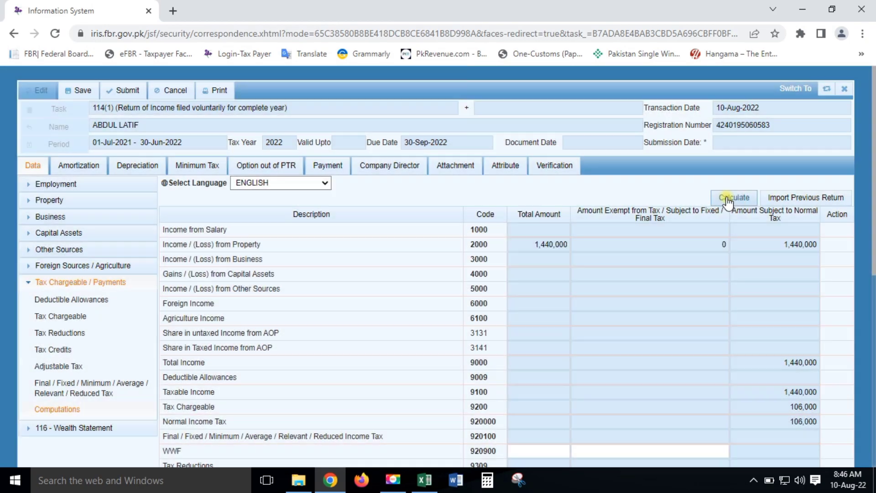
pyautogui.scroll(-8, 694, 233)
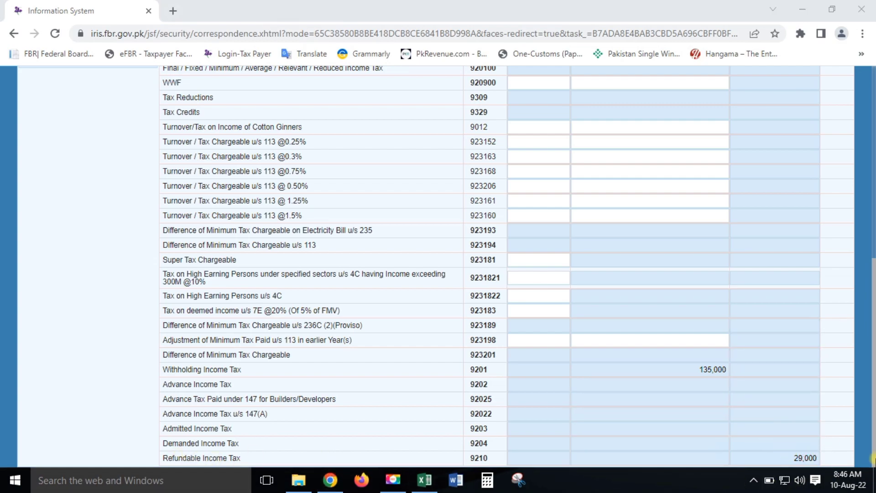
pyautogui.scroll(8, 416, 221)
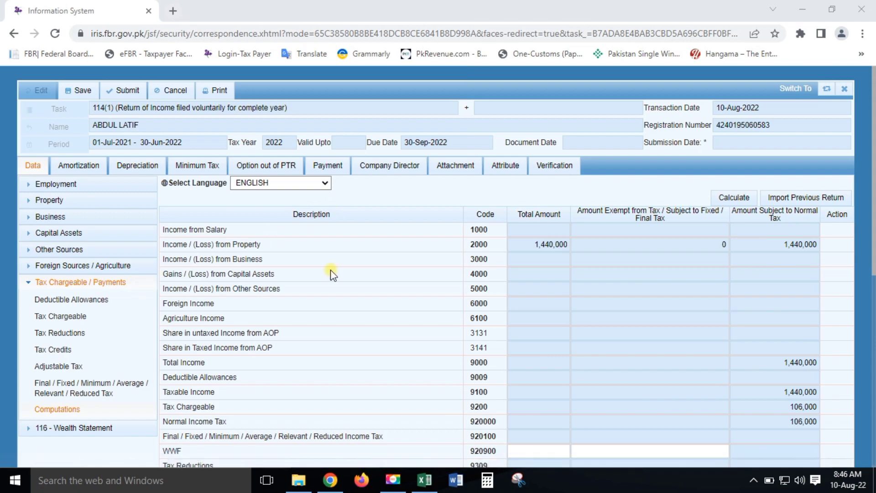
pyautogui.click(73, 428)
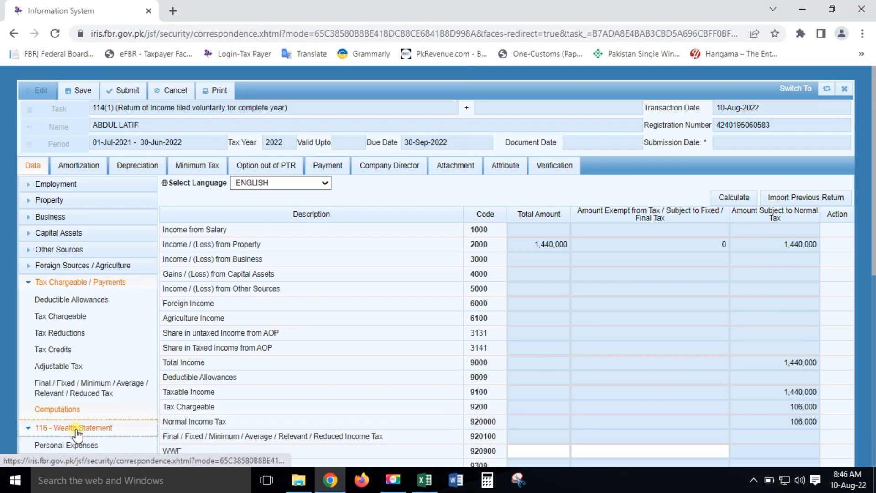
# Step: Review the Personal Expenses rows, including Rent and Other Personal / Household Expenses, then open Personal Assets / Liabilities
pyautogui.scroll(-5, 140, 349)
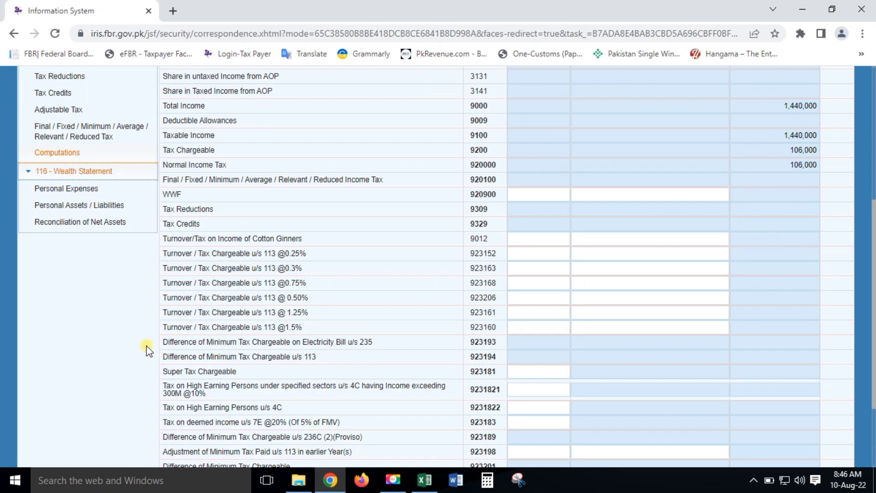
pyautogui.click(82, 192)
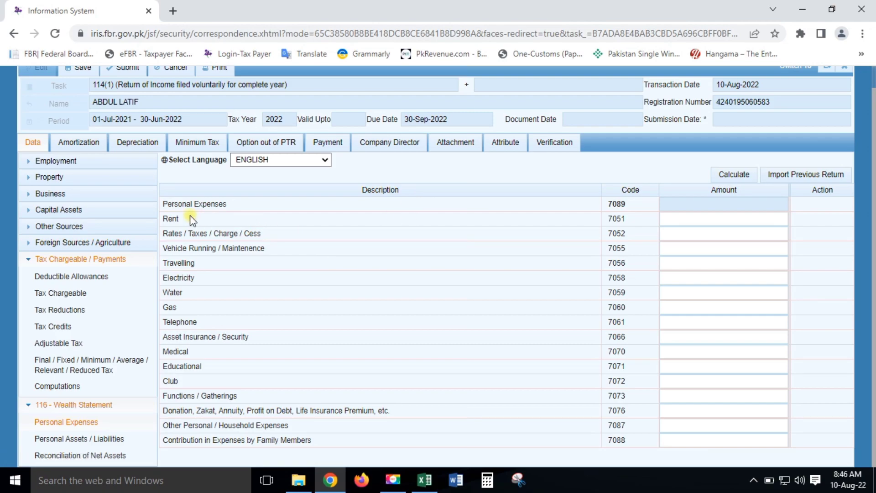
pyautogui.moveTo(180, 204); pyautogui.dragTo(179, 219)
pyautogui.click(170, 232)
pyautogui.click(742, 425)
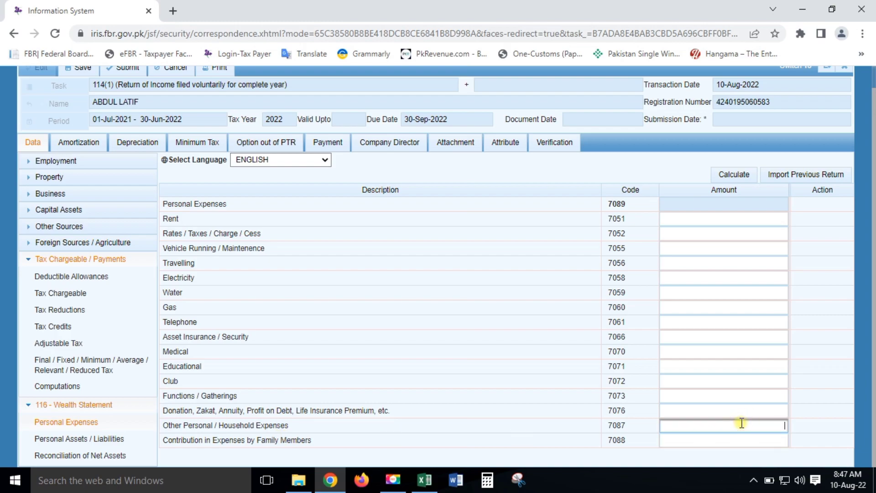
pyautogui.click(73, 442)
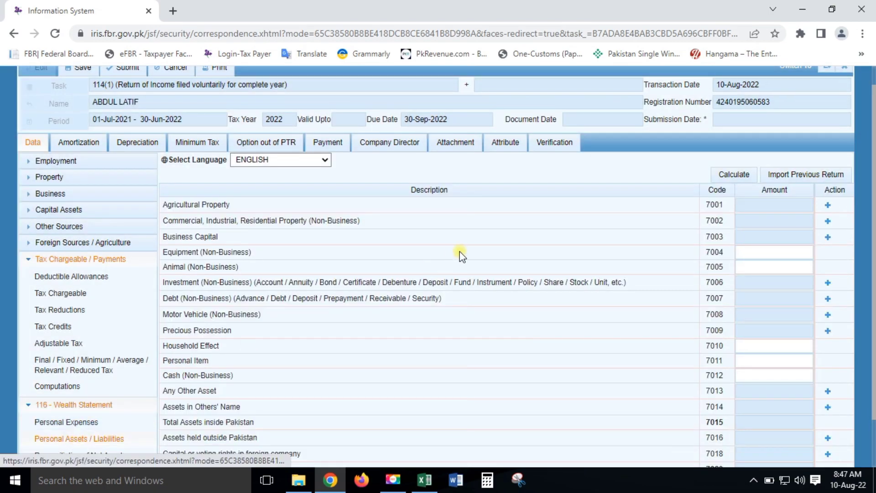
# Step: Review the non-business investment and commercial, industrial, residential property asset rows
pyautogui.moveTo(183, 282); pyautogui.dragTo(574, 279)
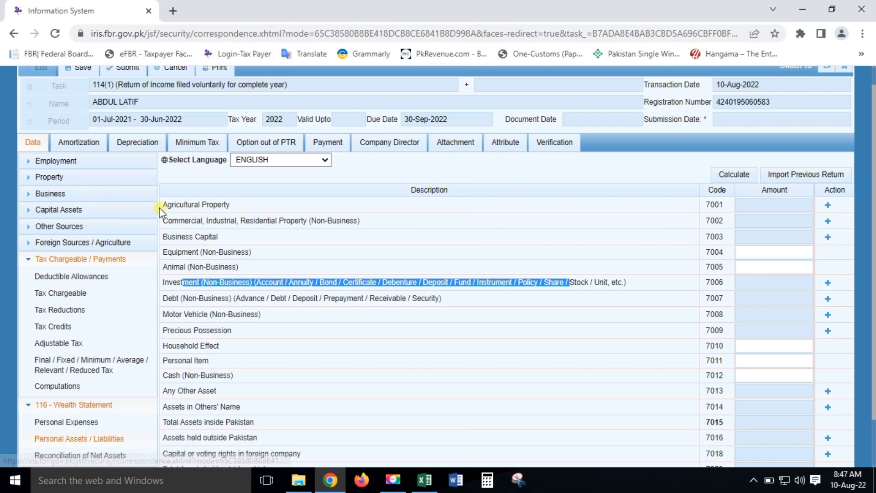
pyautogui.moveTo(171, 219); pyautogui.dragTo(274, 221)
pyautogui.click(276, 251)
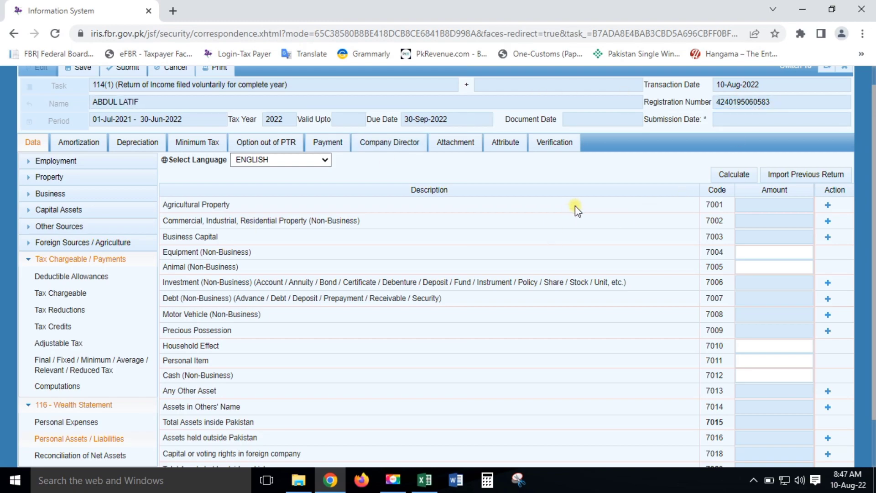
# Step: Check the Personal Item, Precious Possession and Household Effect rows, then open Reconciliation of Net Assets
pyautogui.scroll(-1, 288, 392)
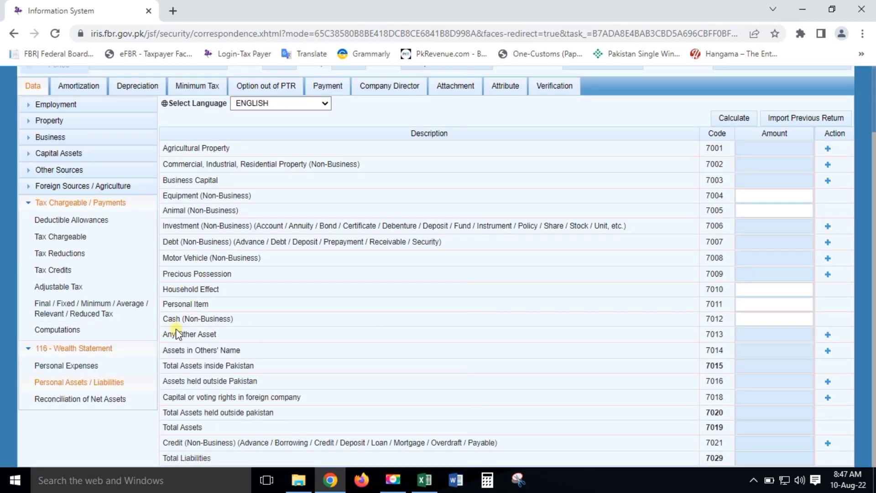
pyautogui.moveTo(178, 304); pyautogui.dragTo(260, 305)
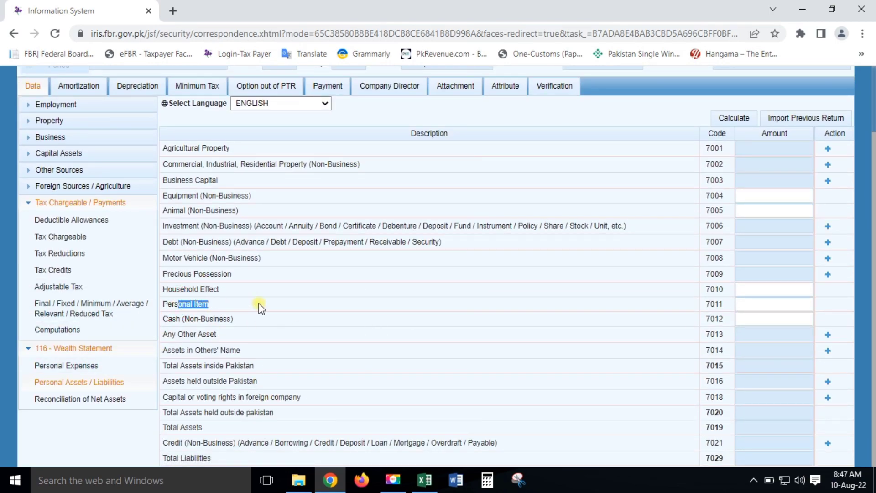
pyautogui.moveTo(175, 274); pyautogui.dragTo(228, 274)
pyautogui.click(184, 290)
pyautogui.moveTo(163, 274); pyautogui.dragTo(815, 273)
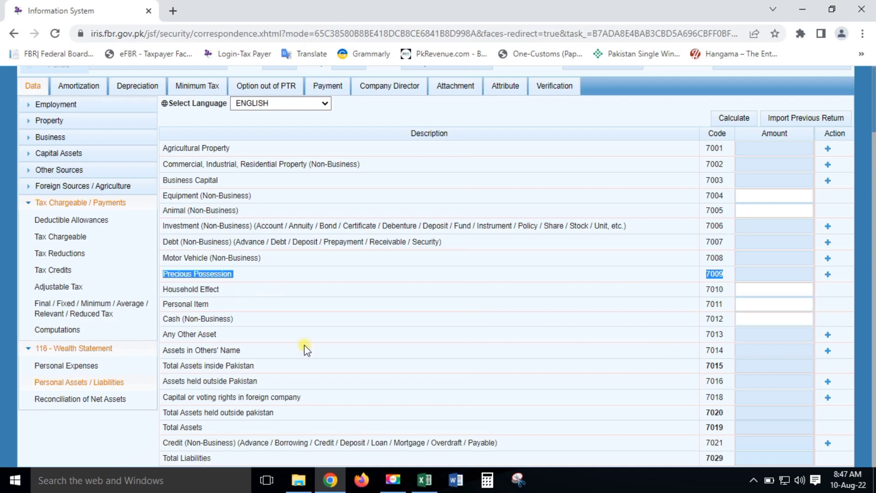
pyautogui.click(80, 398)
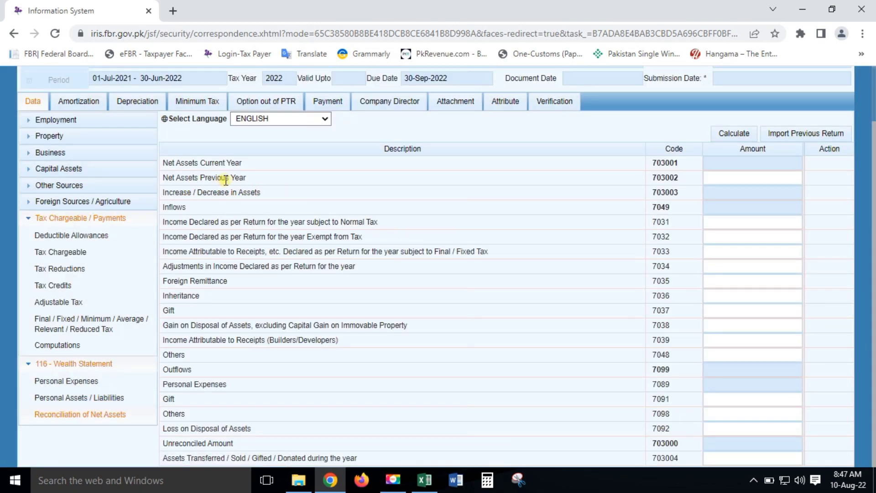
pyautogui.click(786, 176)
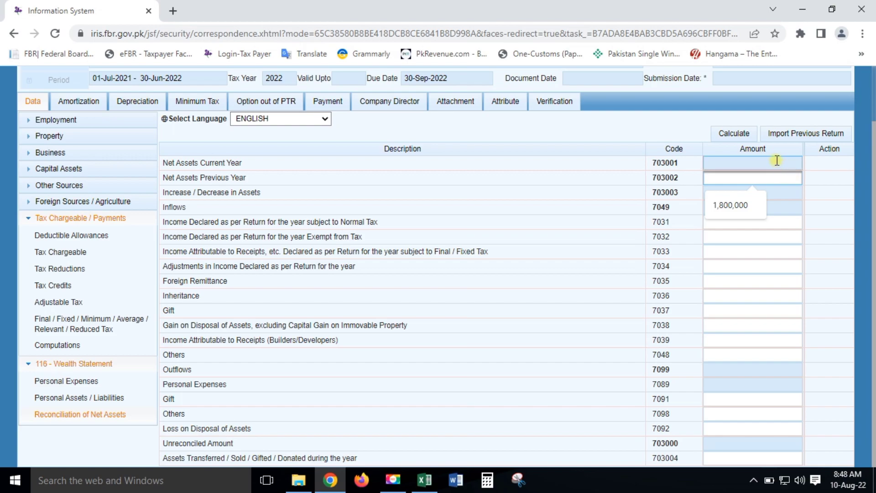
pyautogui.click(776, 161)
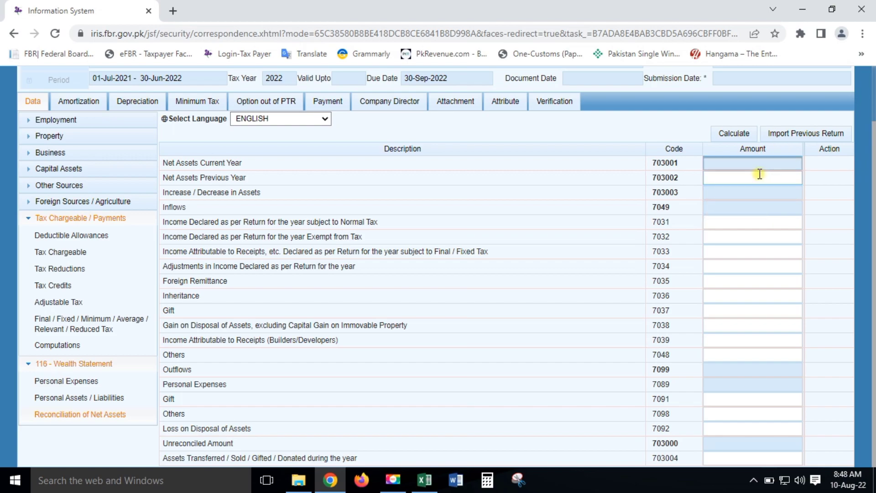
pyautogui.click(744, 294)
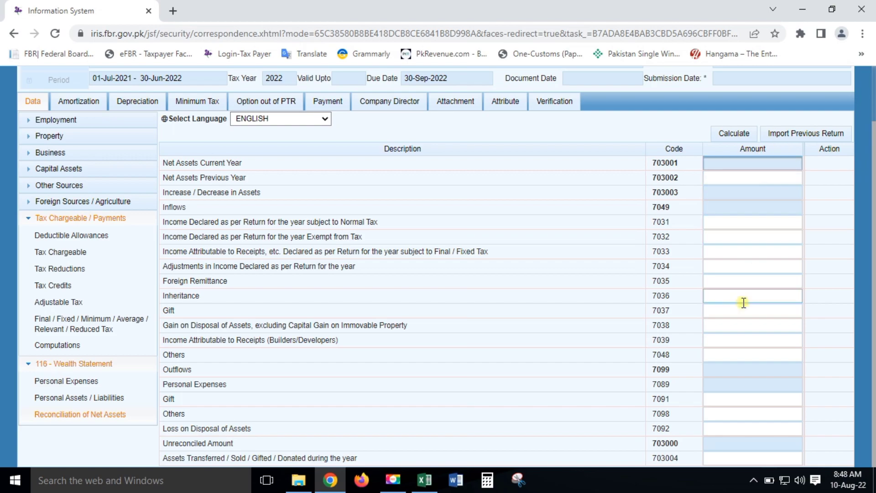